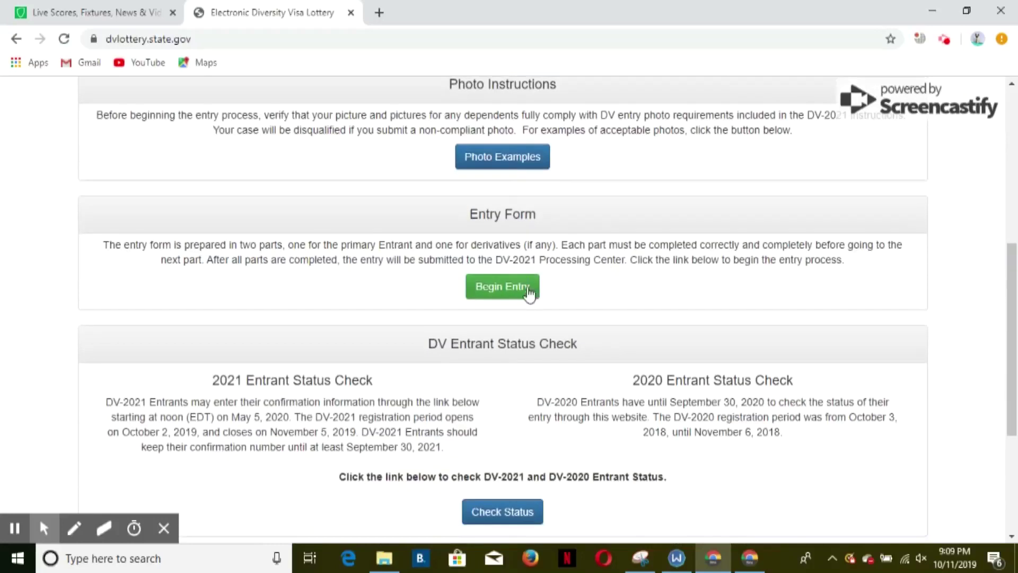
- Begin a new DV-2021 entry and submit the authentication code shown on screen
click(517, 286)
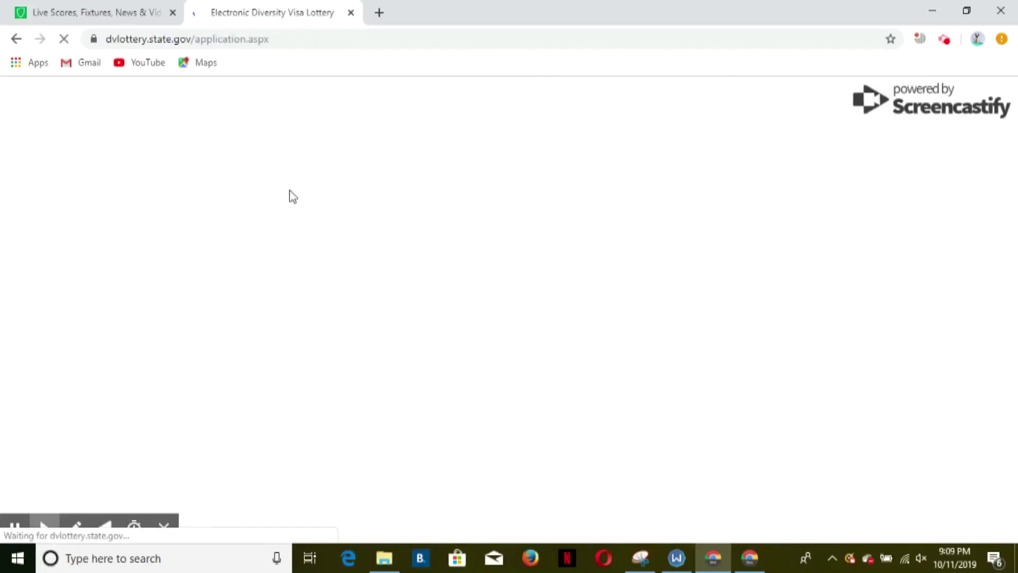
click(191, 340)
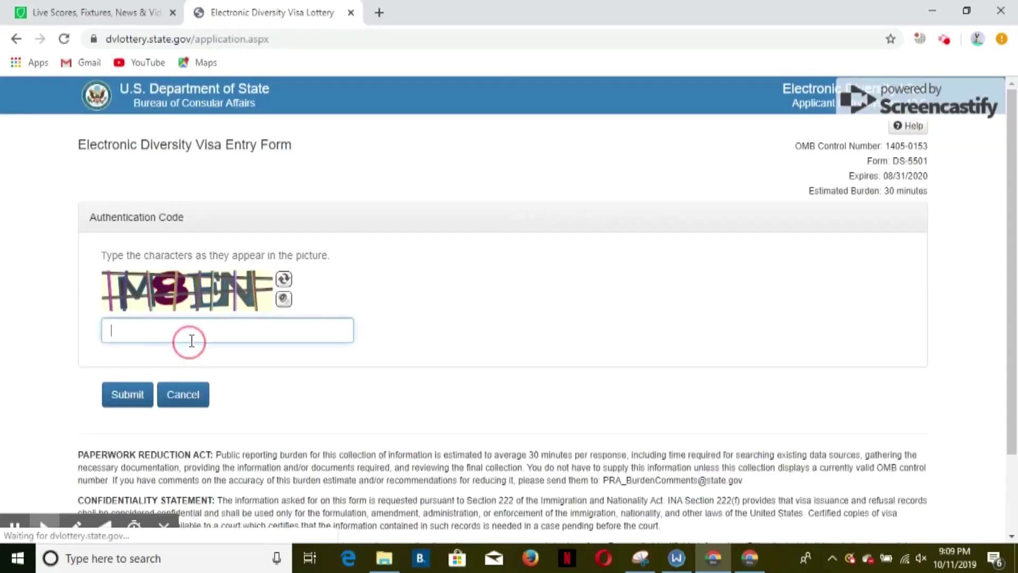
text(M8EN)
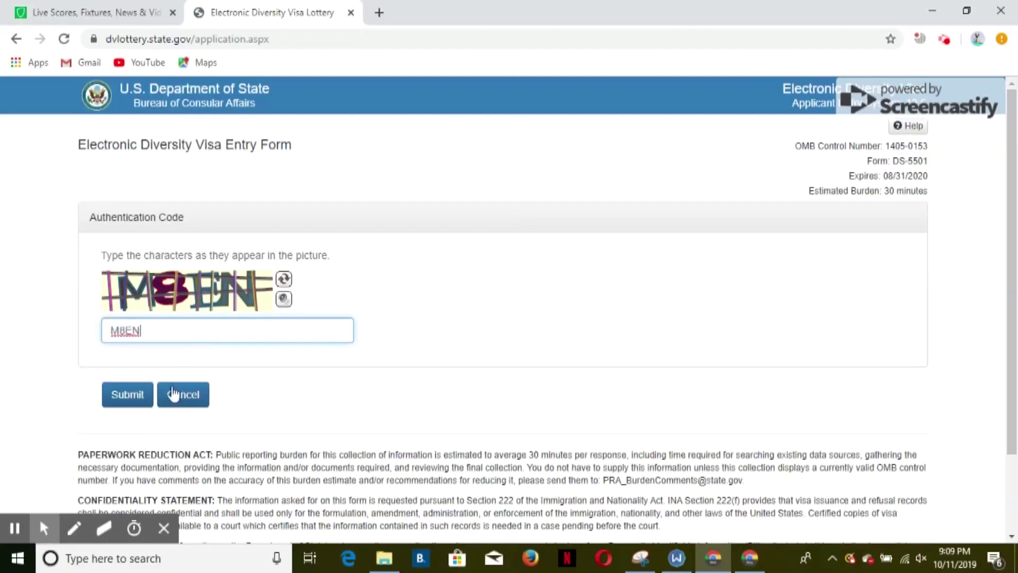
click(136, 397)
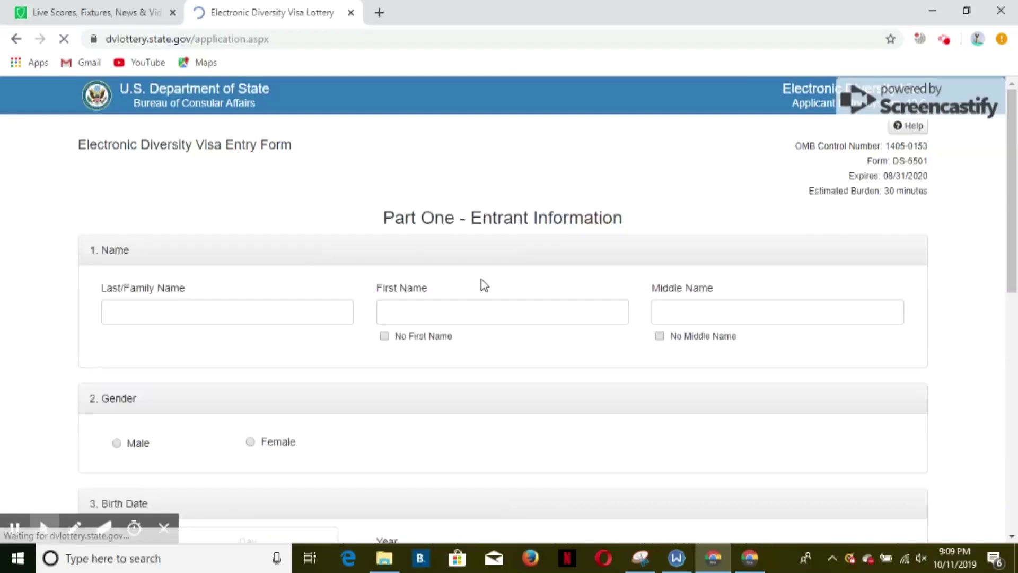
- Enter the entrant's last, first and middle names
click(199, 315)
click(441, 320)
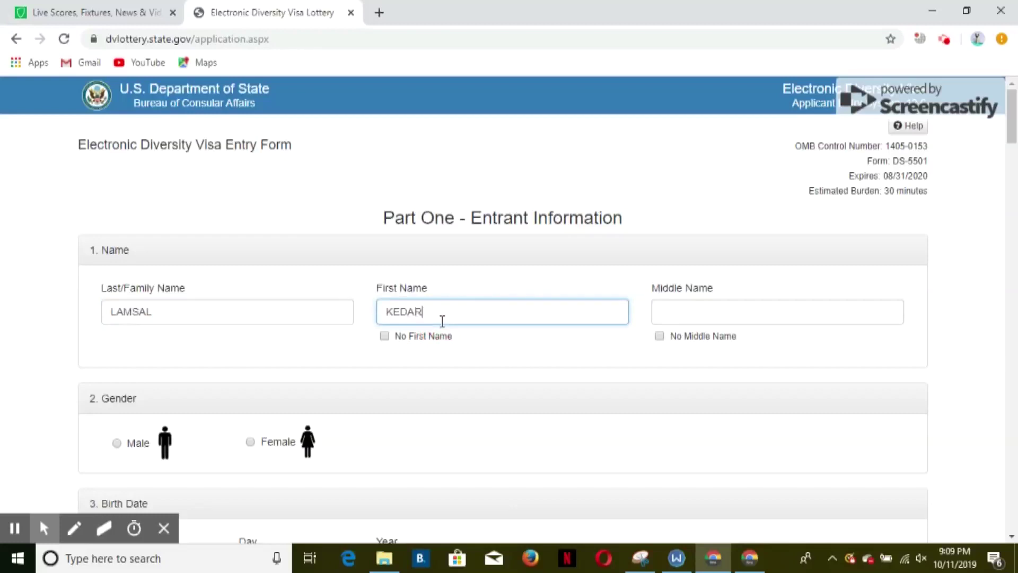
click(747, 306)
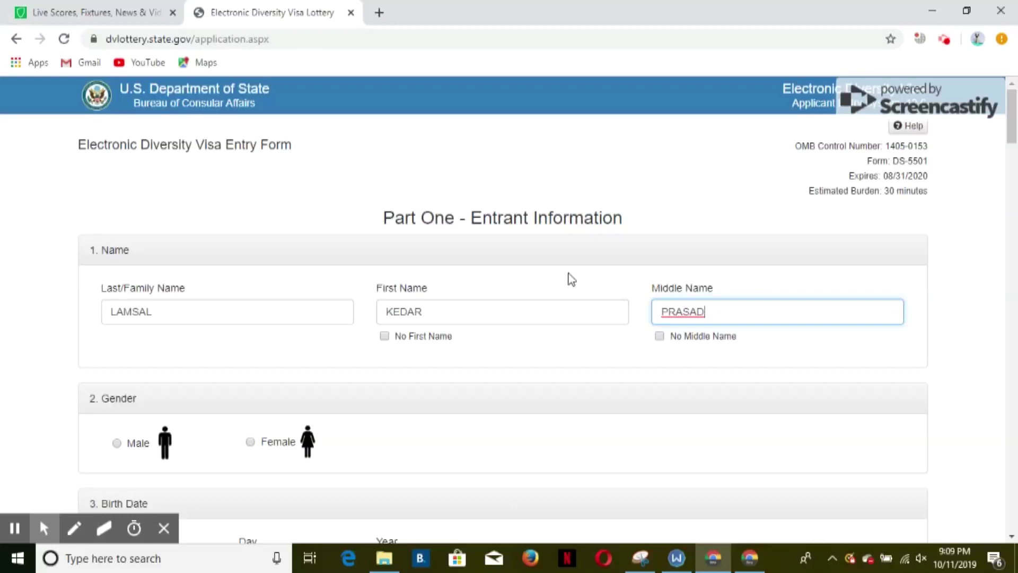
- Select Male as gender and enter the entrant's birth month, day and year
scroll(568, 280, down, 4)
click(118, 219)
click(162, 341)
click(296, 347)
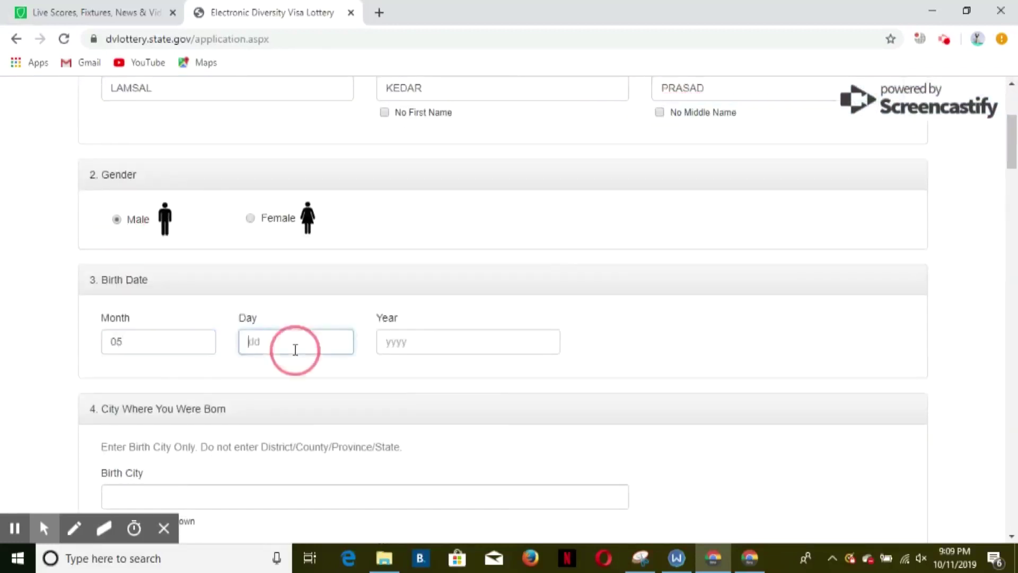
click(488, 349)
- Enter the city of birth and pick the birth country from the dropdown
scroll(488, 350, down, 3)
click(323, 342)
text(KAP)
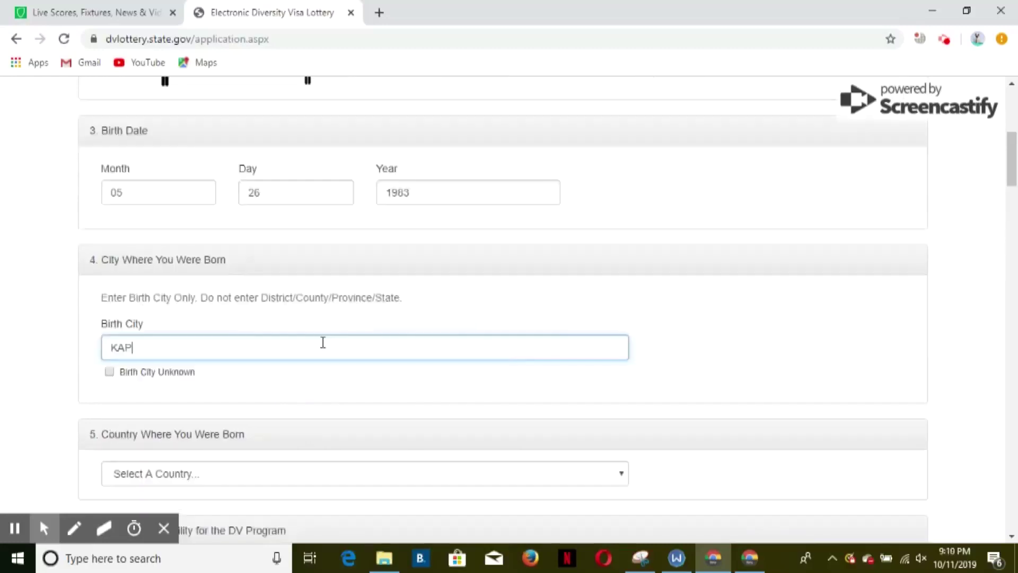
text(ILVASTU)
scroll(323, 343, down, 3)
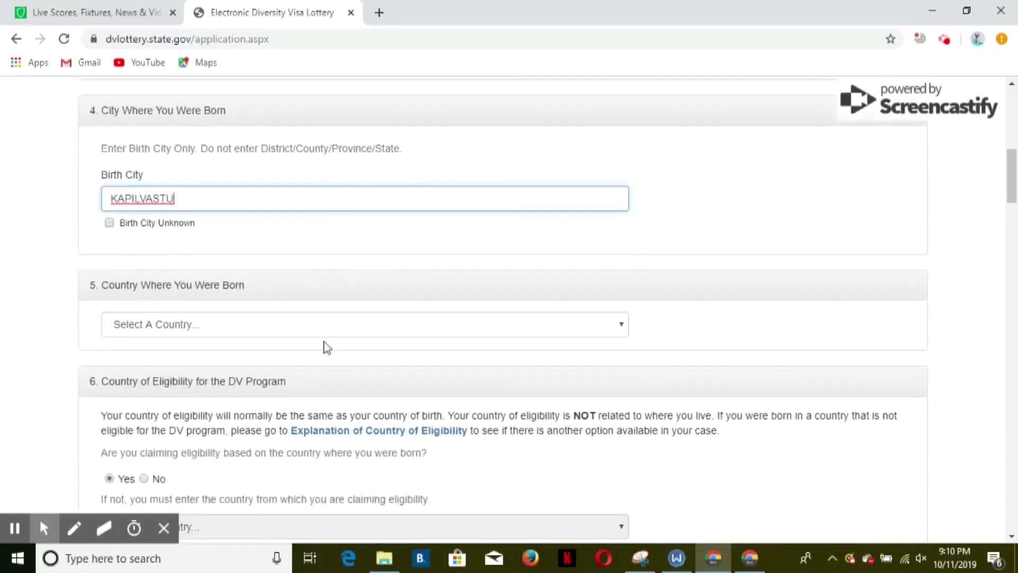
click(336, 324)
key(n)
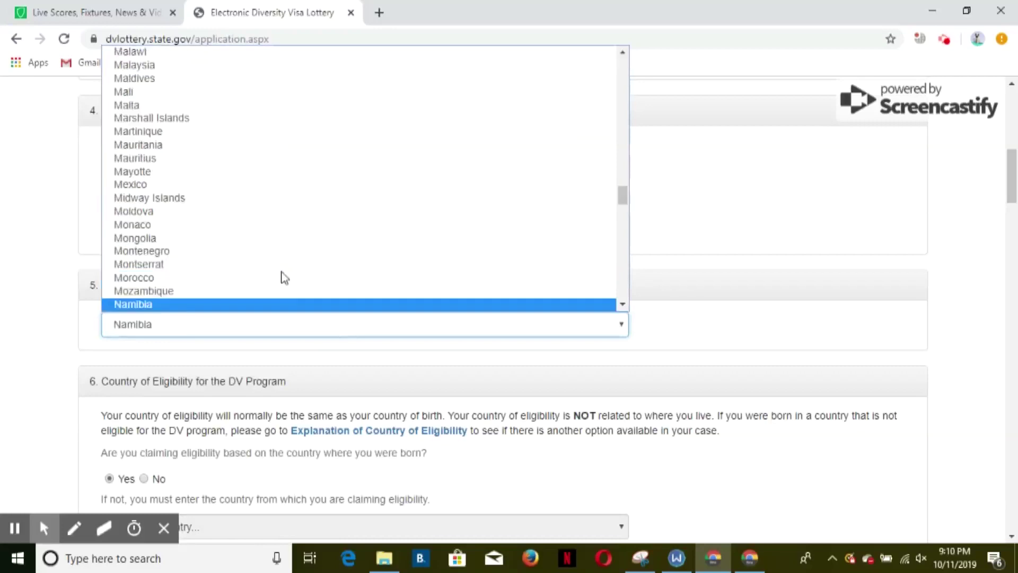
- Enter the entrant's last name in the passport name section
scroll(203, 361, down, 7)
click(203, 354)
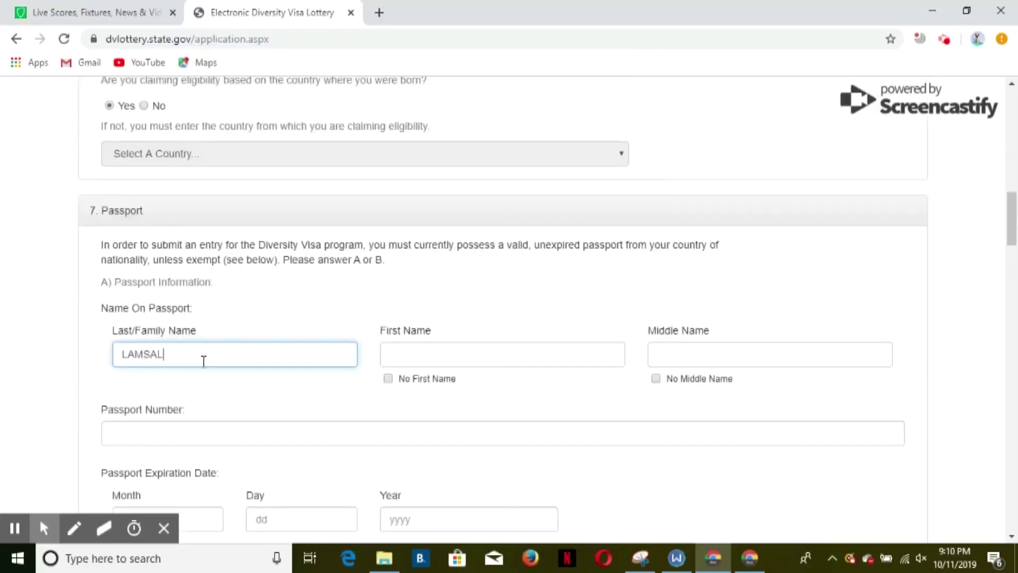
- Enter the first and middle names as they appear on the passport
click(416, 345)
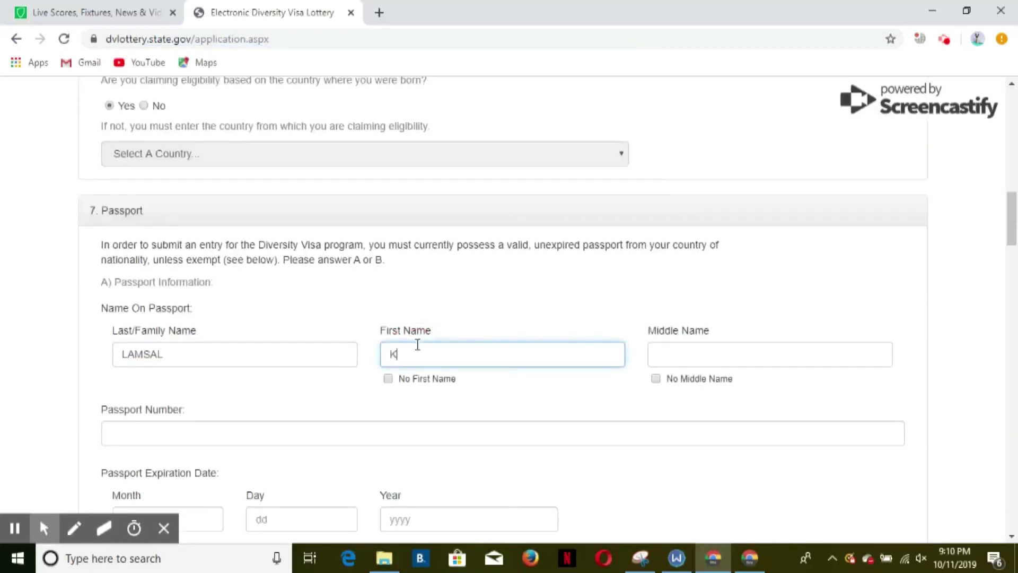
double_click(417, 345)
click(692, 340)
click(696, 352)
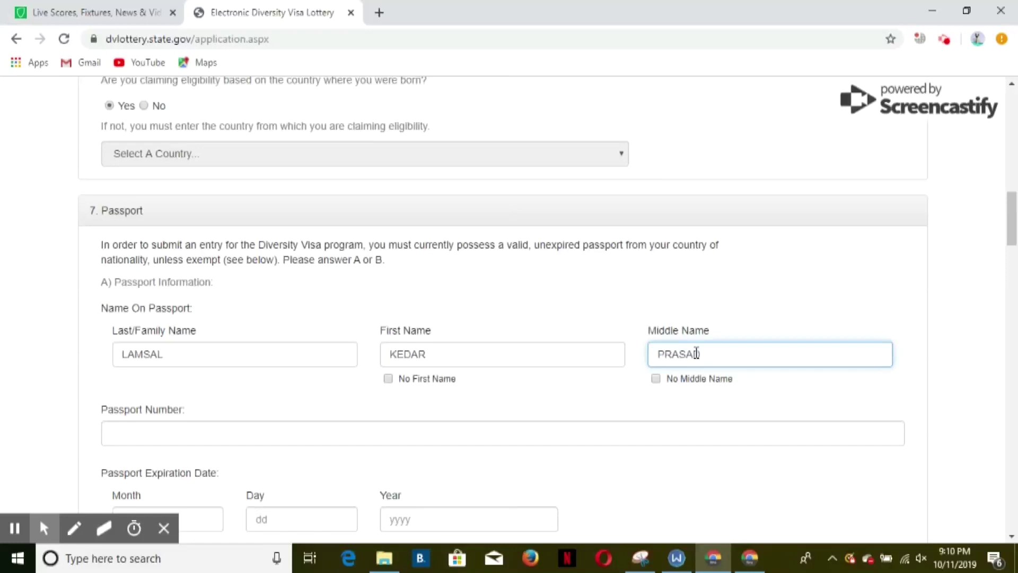
- Enter the passport number and its expiration month, day and year
scroll(322, 249, down, 3)
click(278, 284)
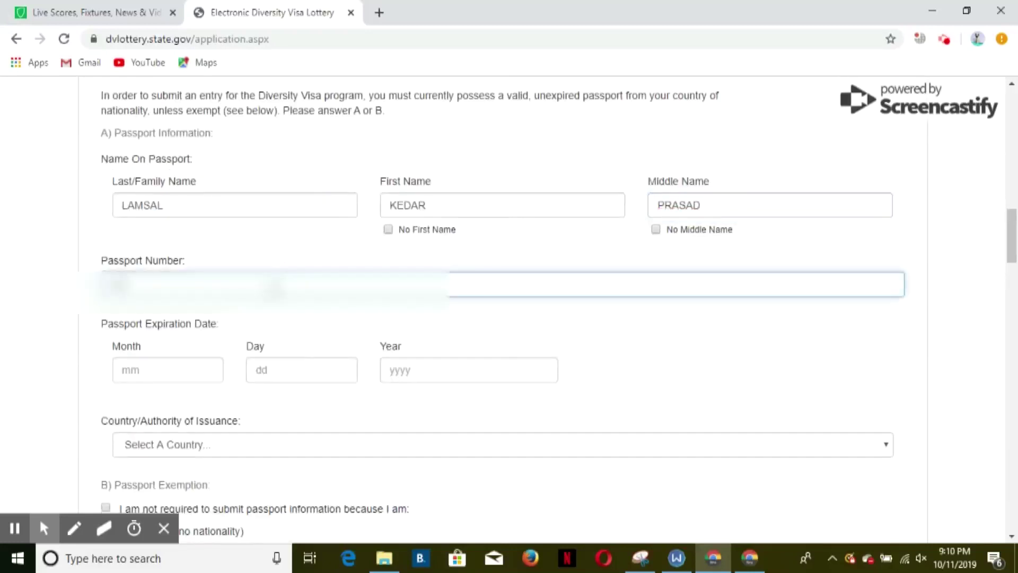
text(09)
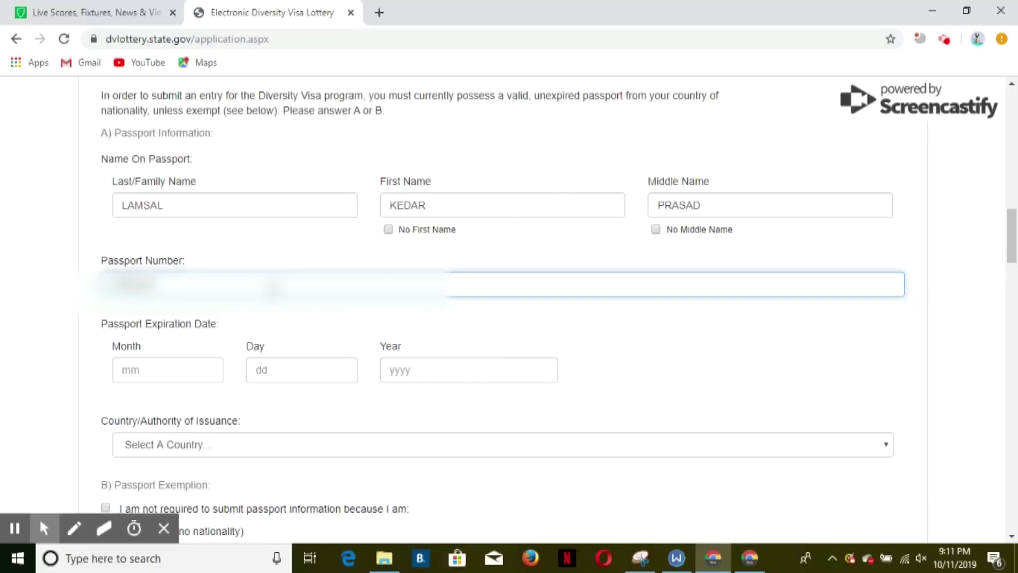
click(165, 359)
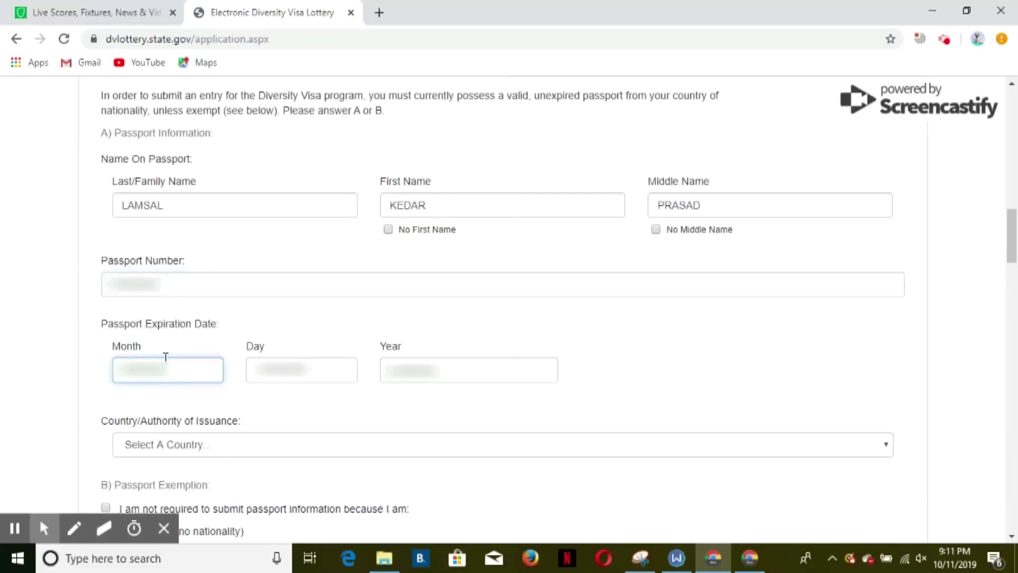
click(306, 370)
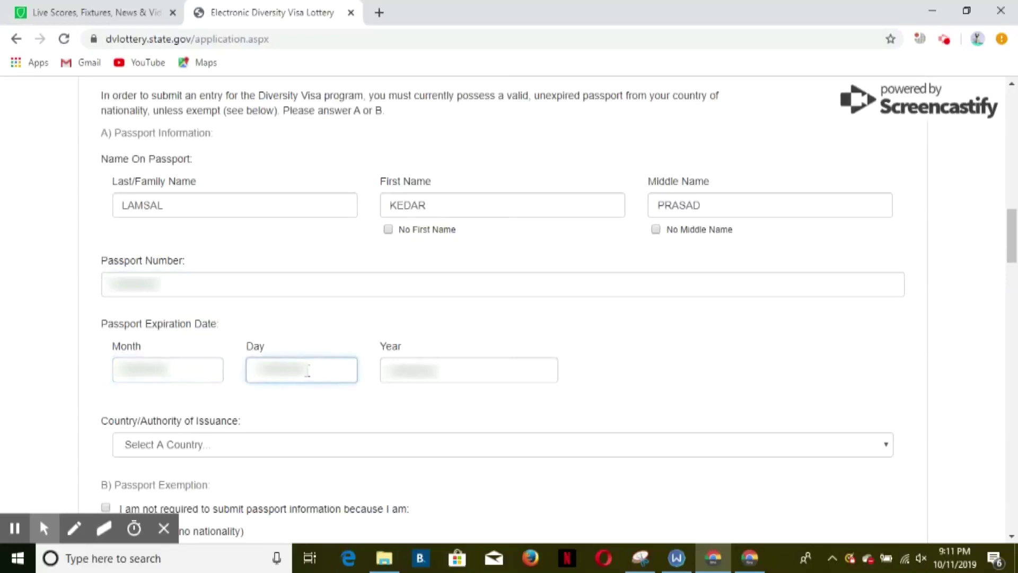
click(400, 378)
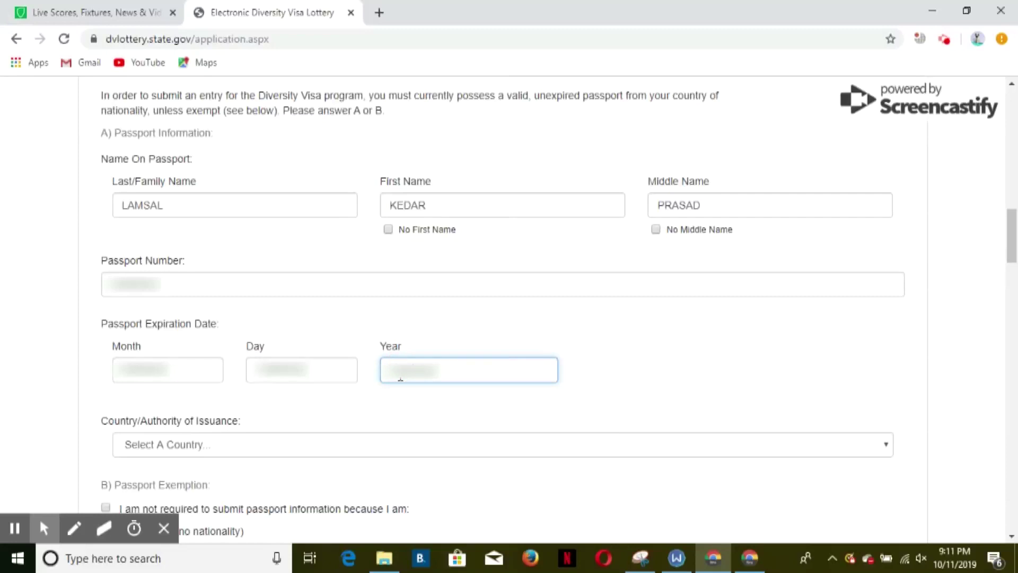
- Choose Nepal as the passport's country of issuance
scroll(400, 378, down, 3)
click(193, 296)
key(n)
click(196, 157)
- Search Documents for 'ED' and upload the EDV-2021-600X600-Pixcel photo
scroll(550, 236, down, 4)
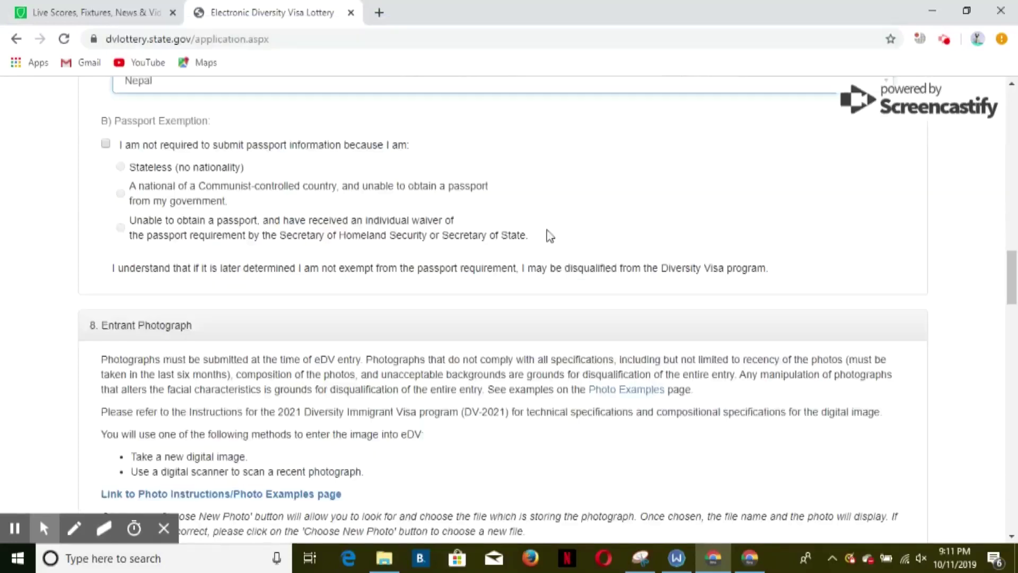
scroll(550, 236, down, 4)
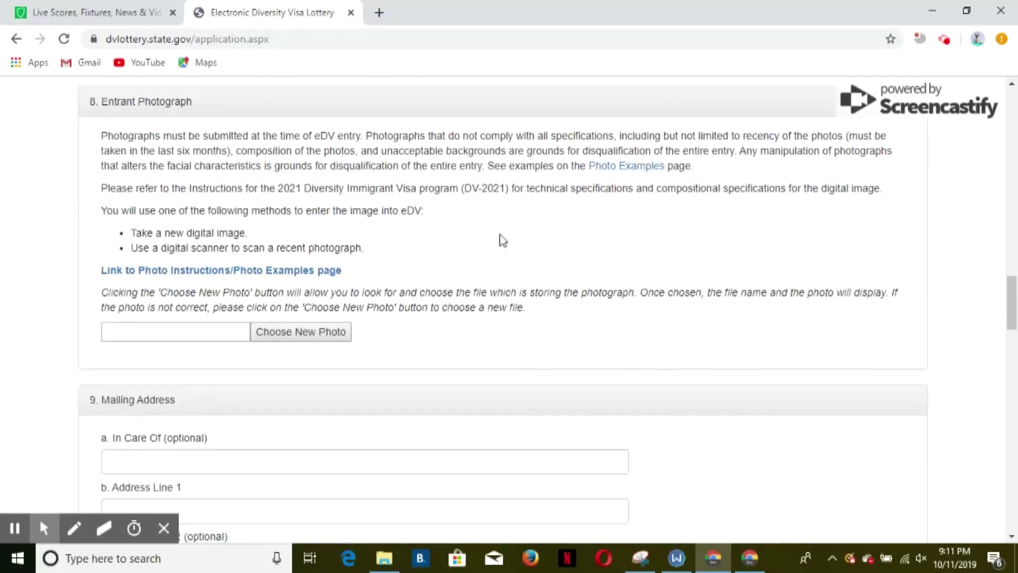
click(300, 334)
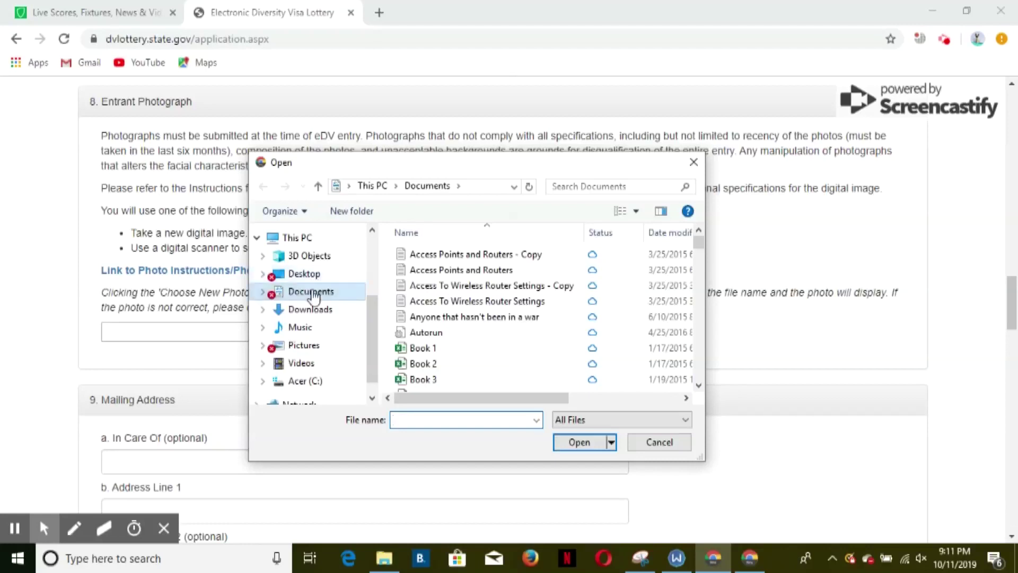
click(648, 187)
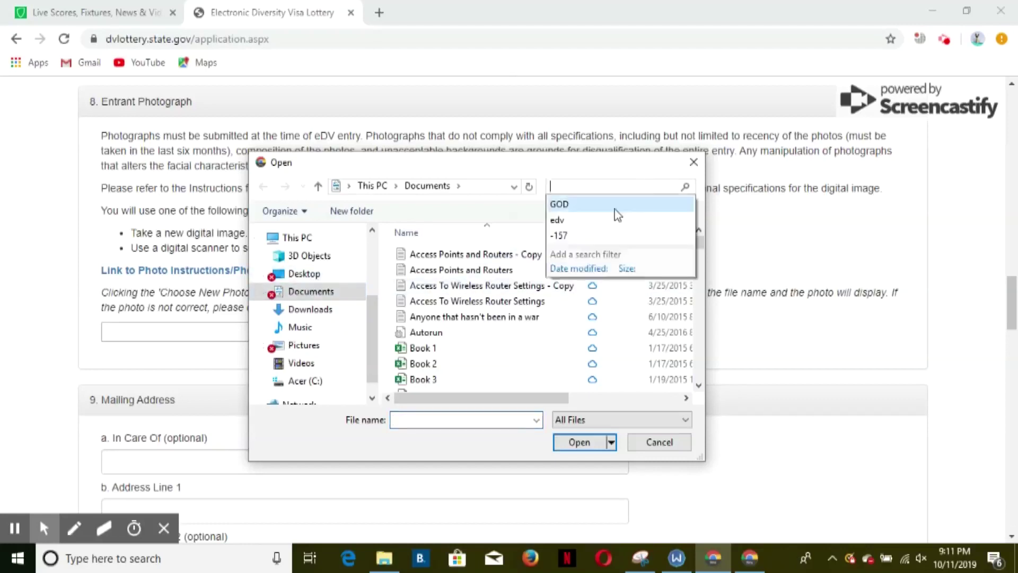
click(613, 204)
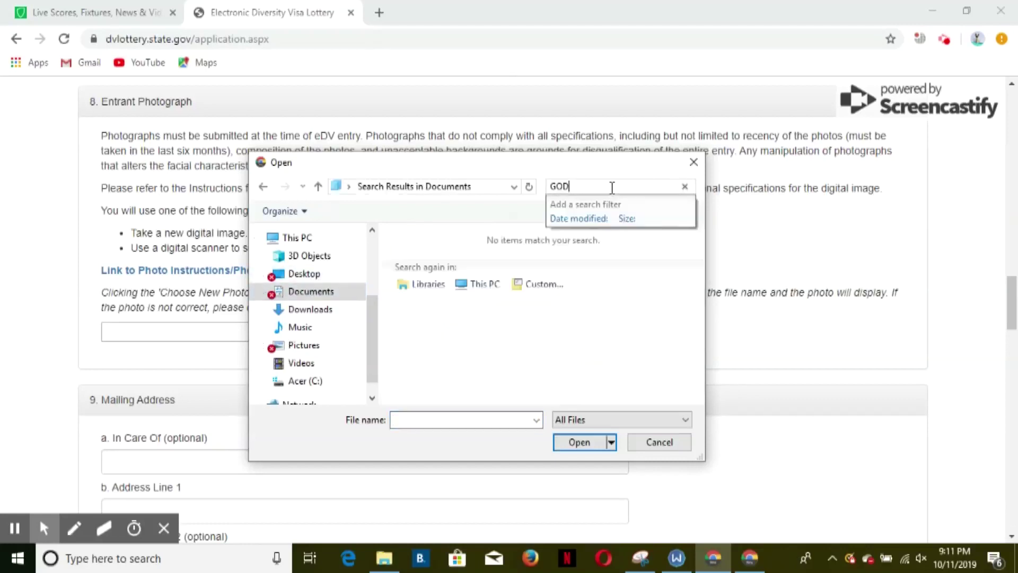
text(ED)
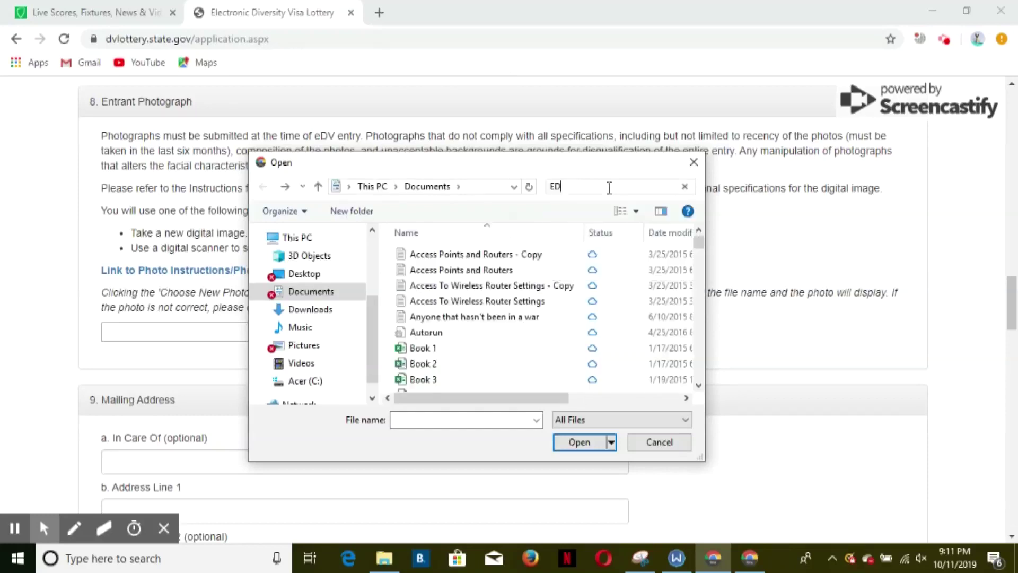
click(501, 279)
click(584, 442)
- Enter the mailing address line, city/town and postal code
scroll(440, 304, down, 5)
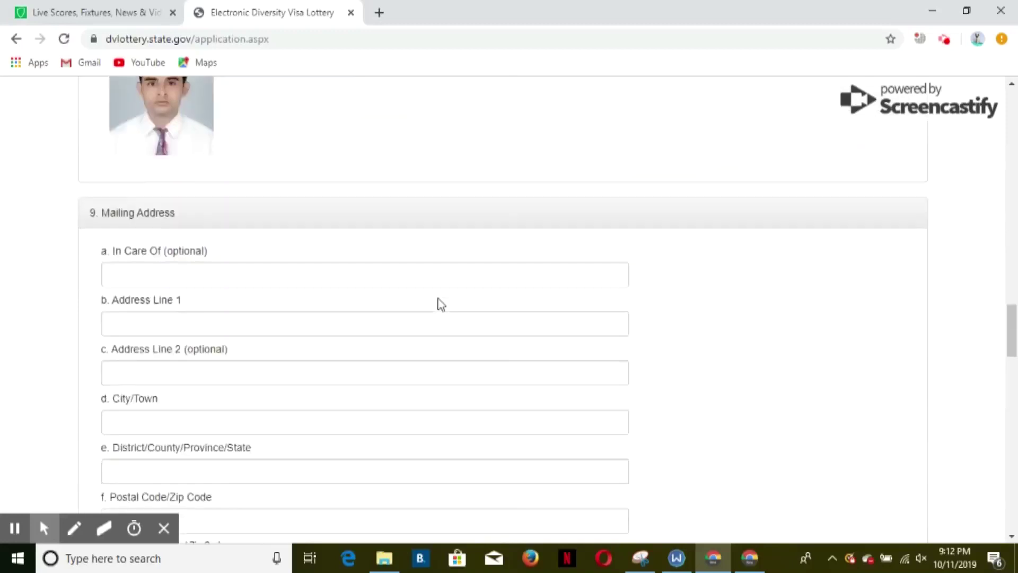
scroll(441, 303, down, 1)
click(307, 254)
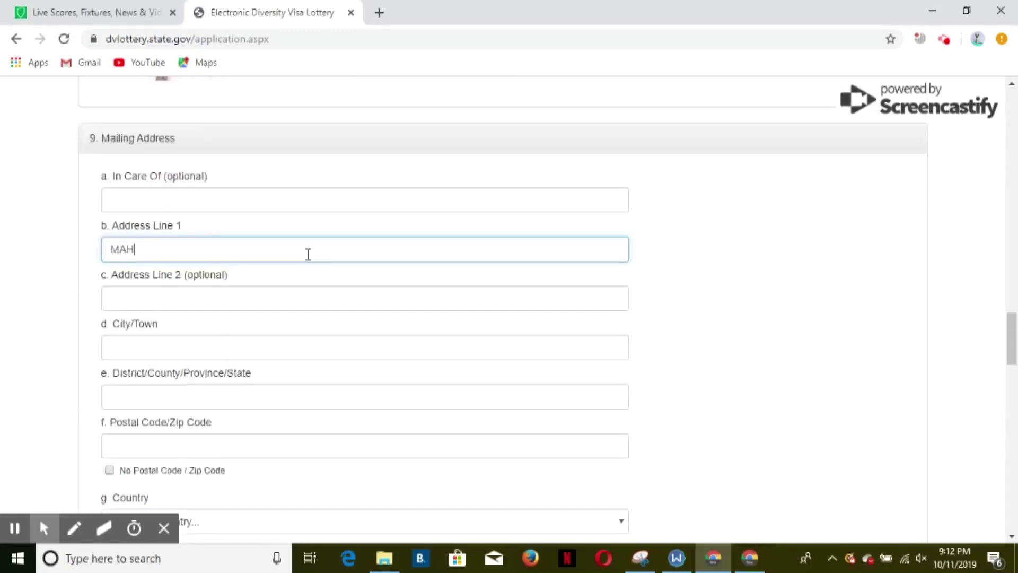
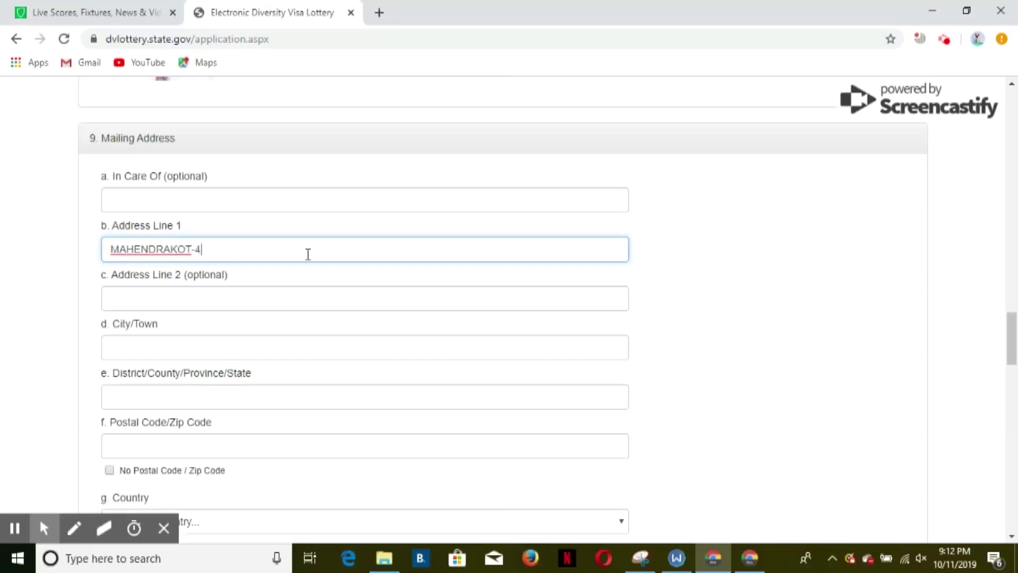
scroll(308, 254, down, 2)
click(273, 376)
click(322, 272)
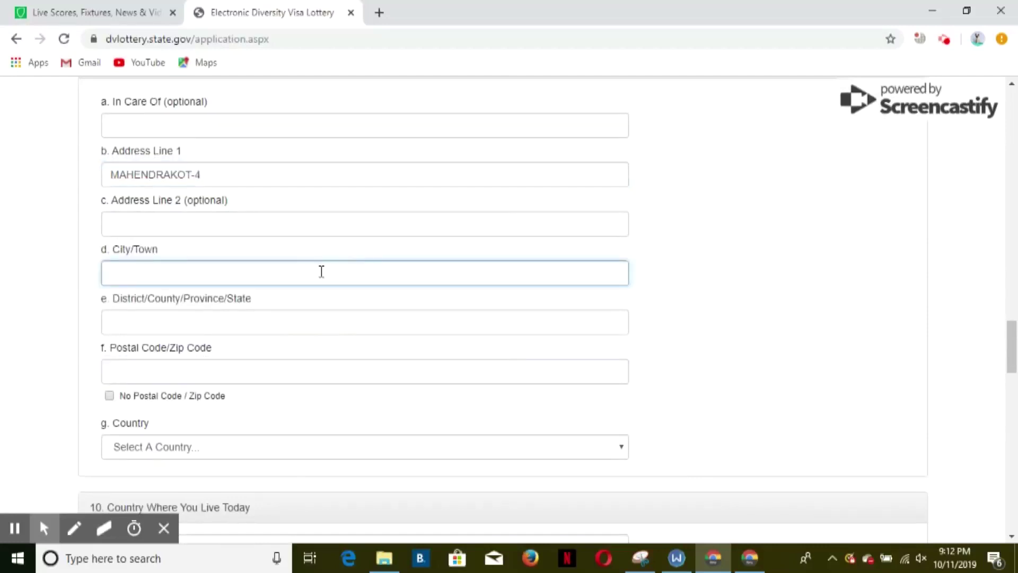
text(KAPILVASTU)
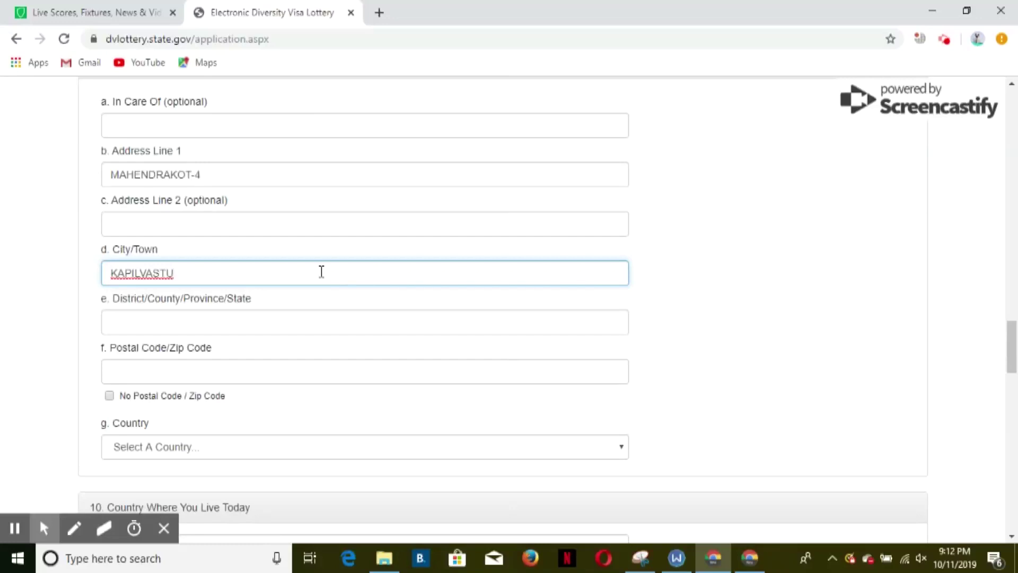
click(226, 378)
text(32809)
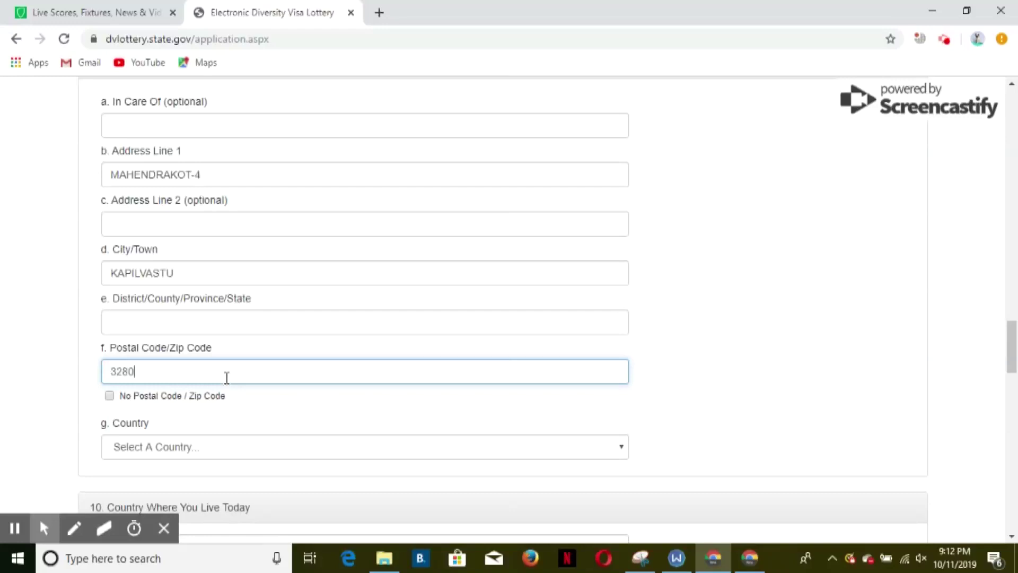
- Set Nepal as both the mailing-address country and current country of residence
click(225, 444)
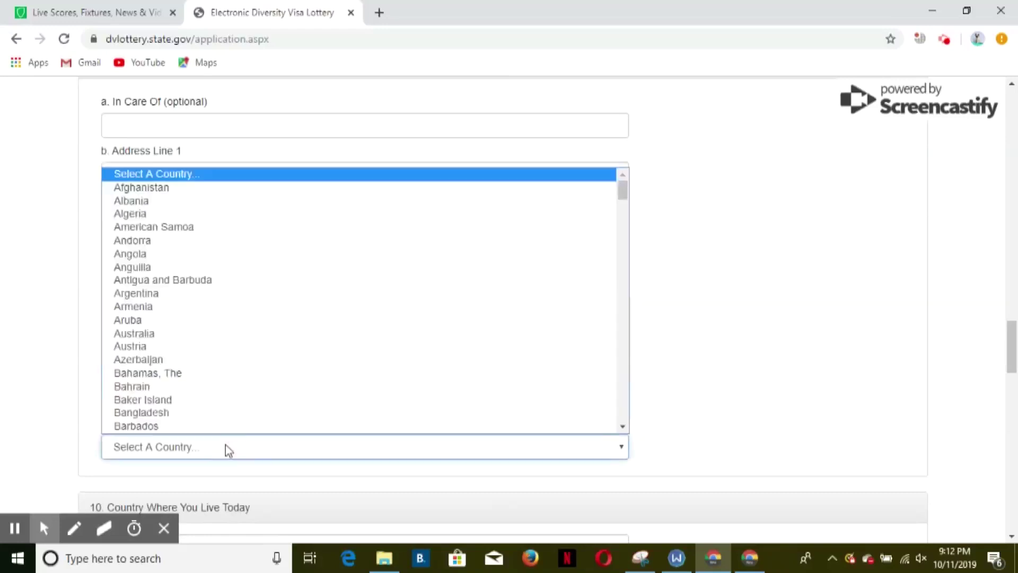
key(n)
scroll(212, 393, down, 2)
click(191, 303)
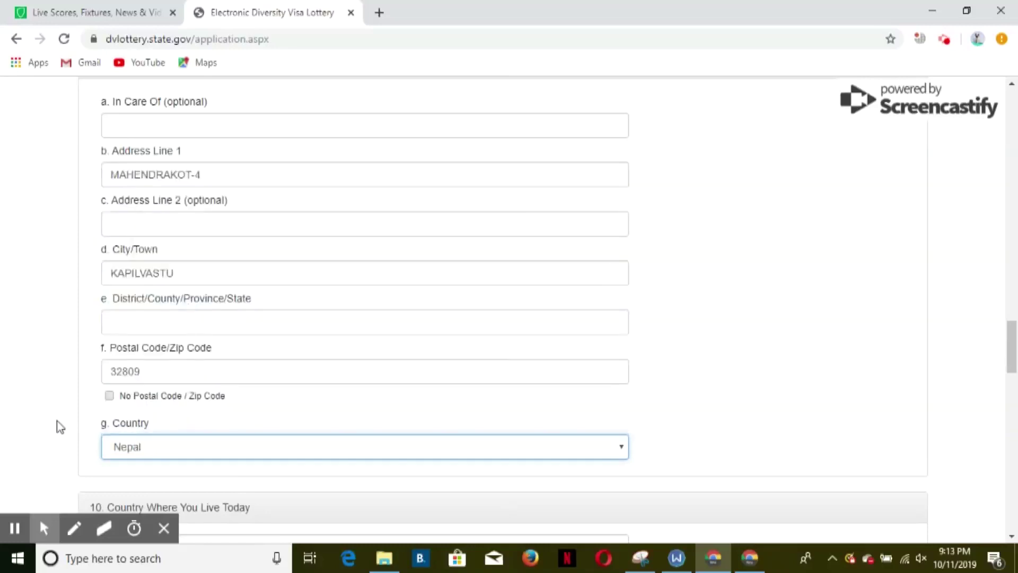
scroll(120, 270, down, 1)
scroll(121, 271, down, 2)
click(167, 322)
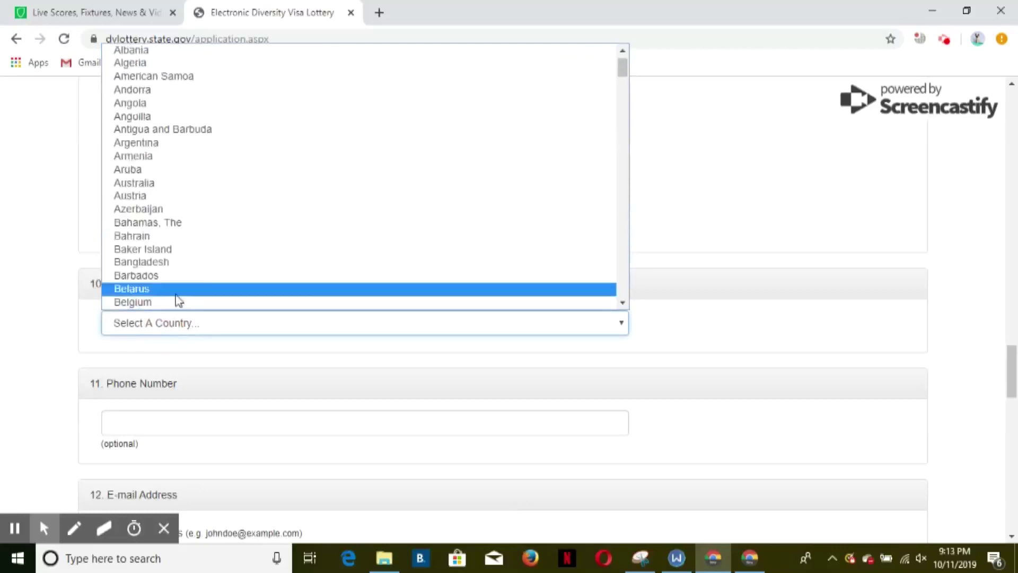
key(n)
scroll(176, 294, down, 3)
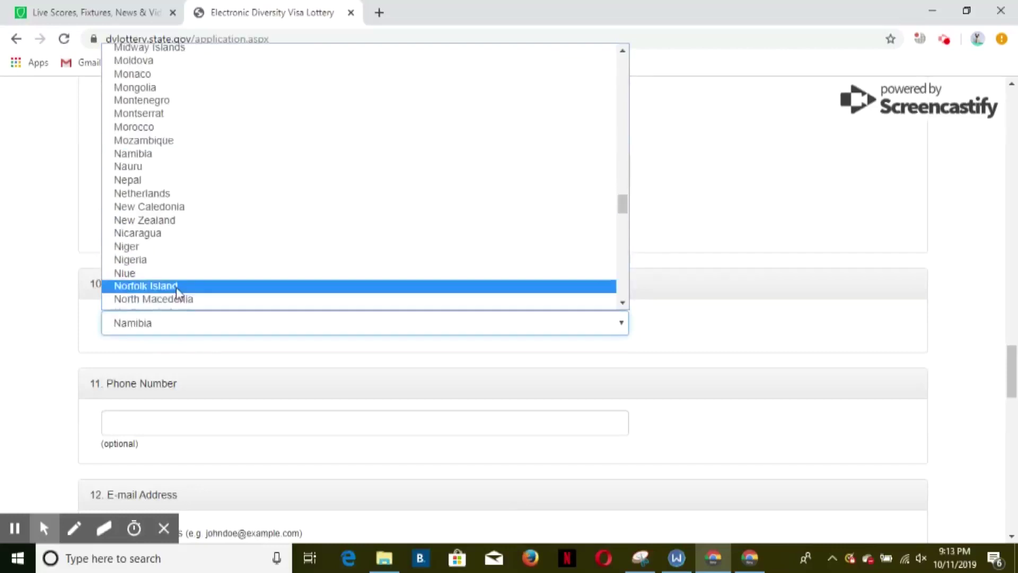
click(180, 180)
- Enter the entrant's e-mail address and repeat it in the confirmation field
scroll(170, 324, down, 3)
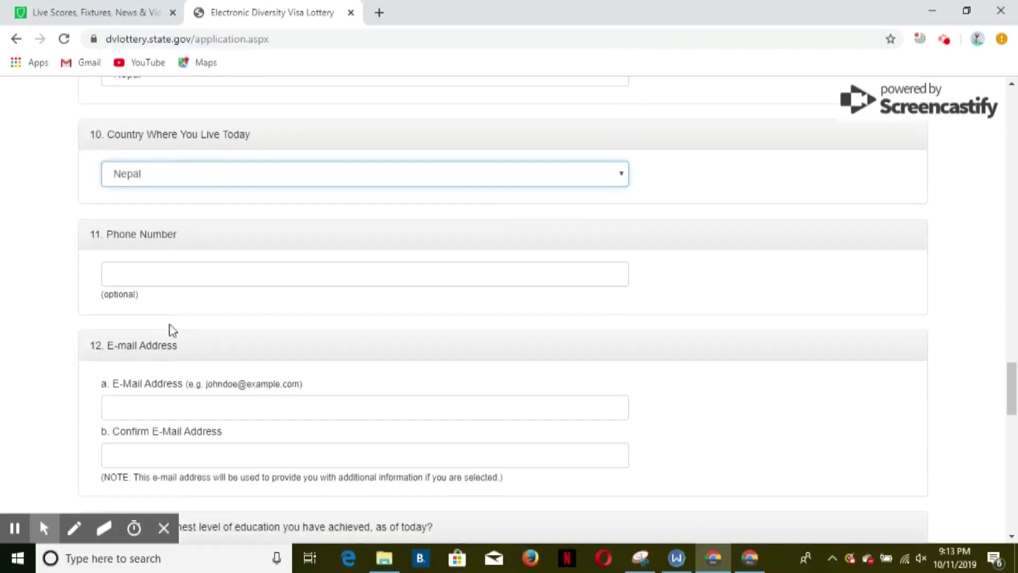
scroll(172, 313, down, 1)
click(175, 260)
scroll(216, 102, down, 2)
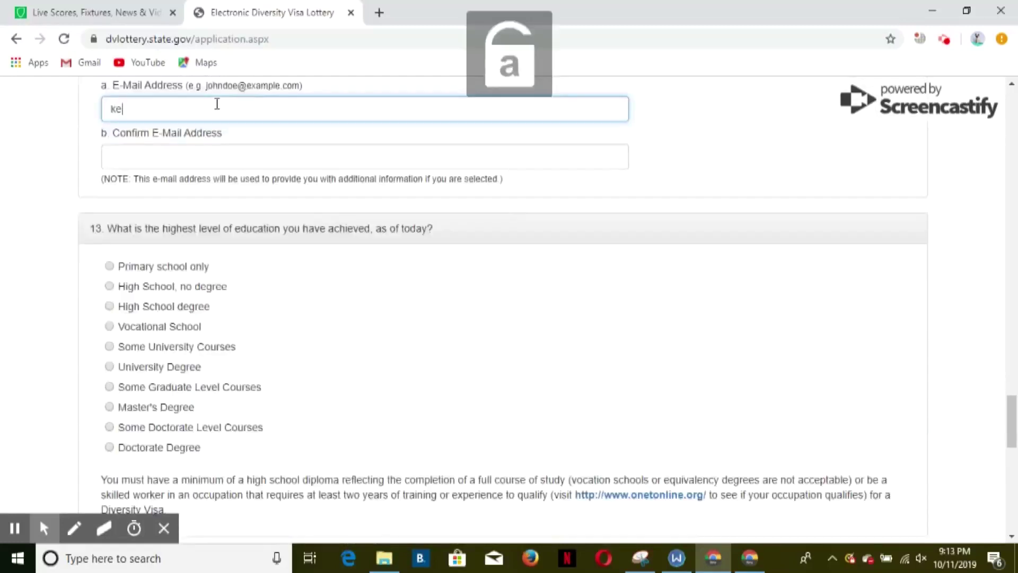
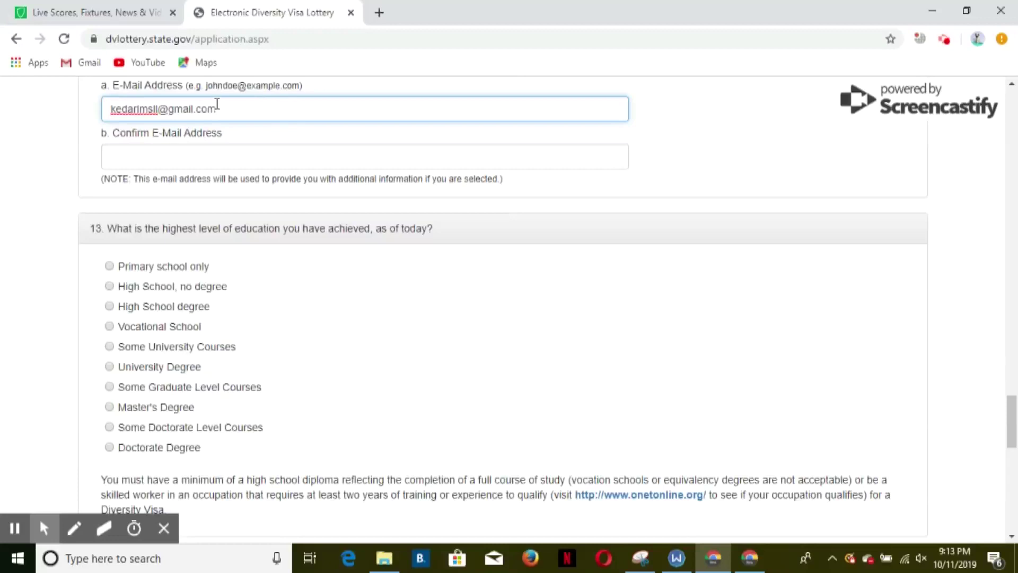
click(179, 153)
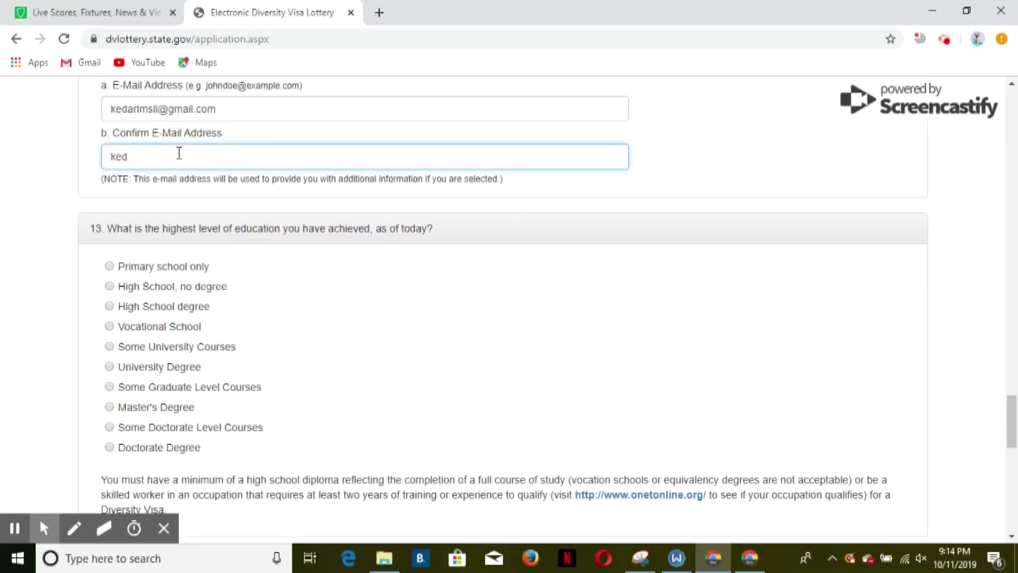
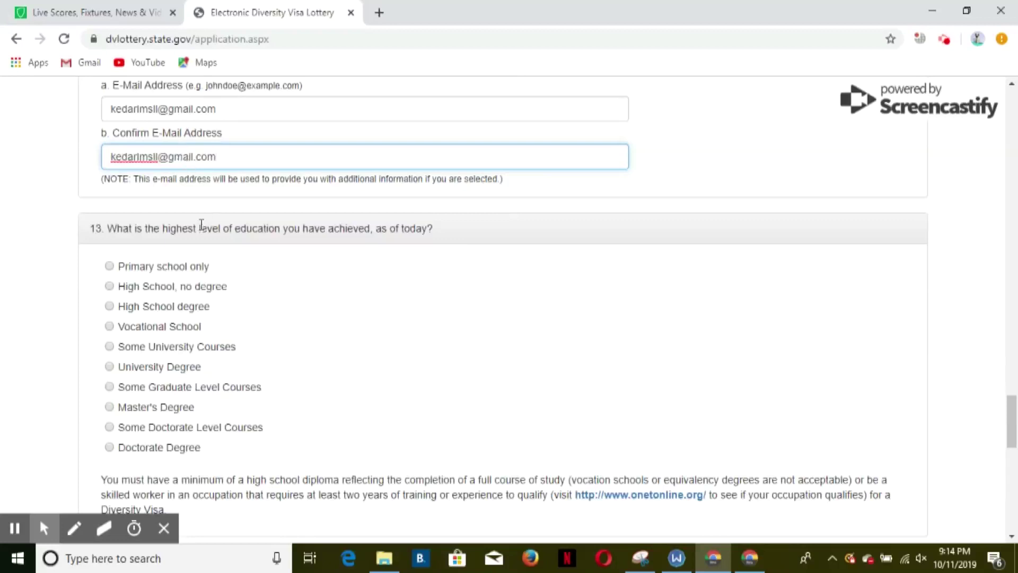
- Choose University Degree and Unmarried, then submit the form page
click(110, 367)
scroll(238, 348, down, 1)
scroll(239, 349, down, 5)
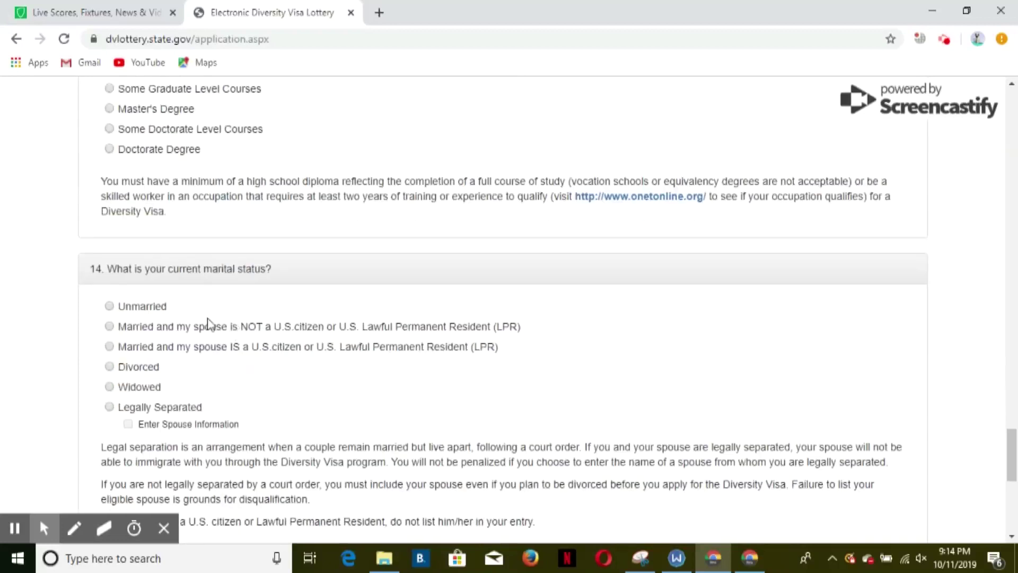
click(115, 305)
scroll(189, 301, down, 2)
scroll(169, 276, down, 3)
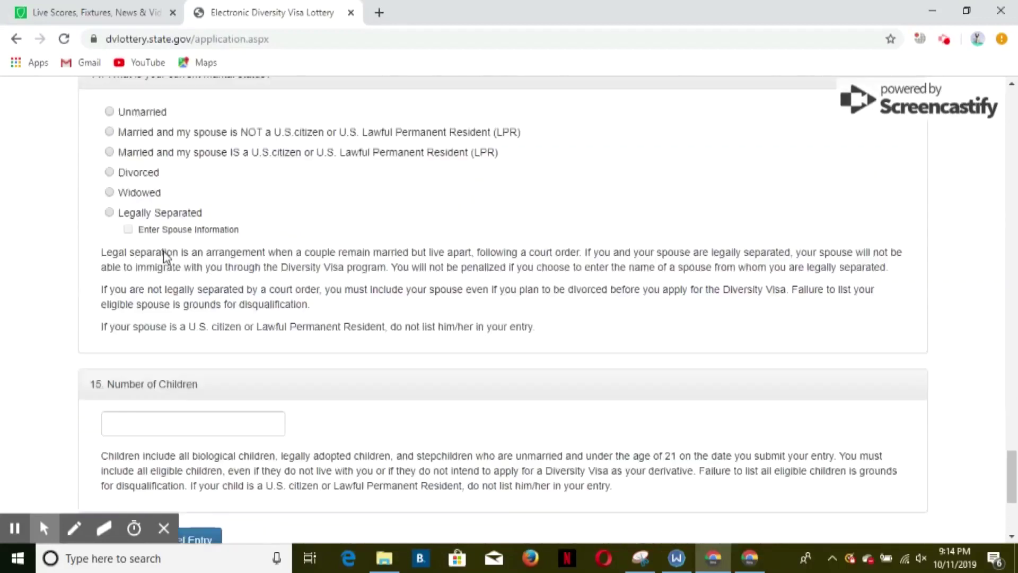
scroll(133, 249, up, 5)
click(109, 230)
scroll(127, 244, down, 4)
scroll(138, 246, down, 3)
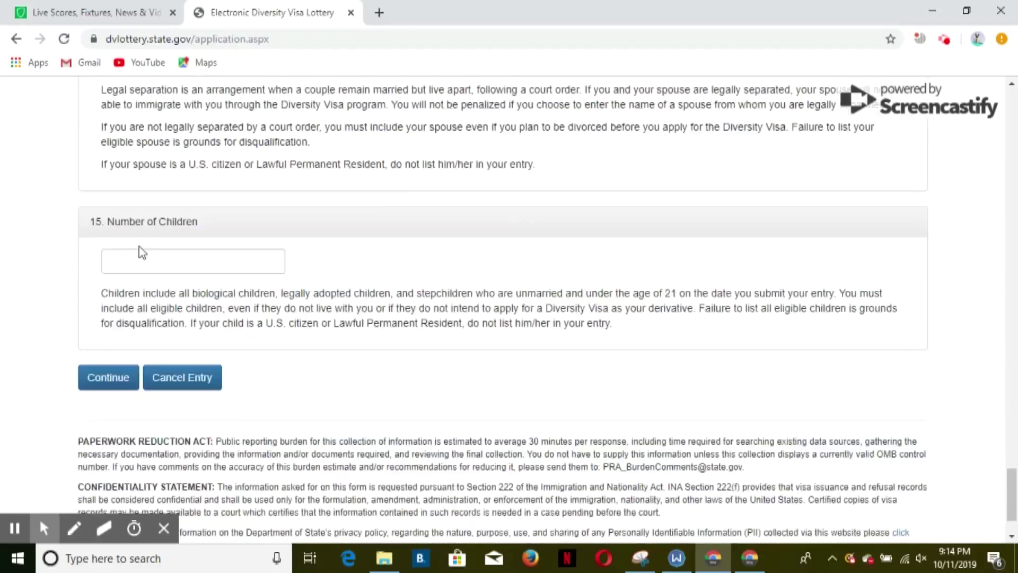
click(109, 362)
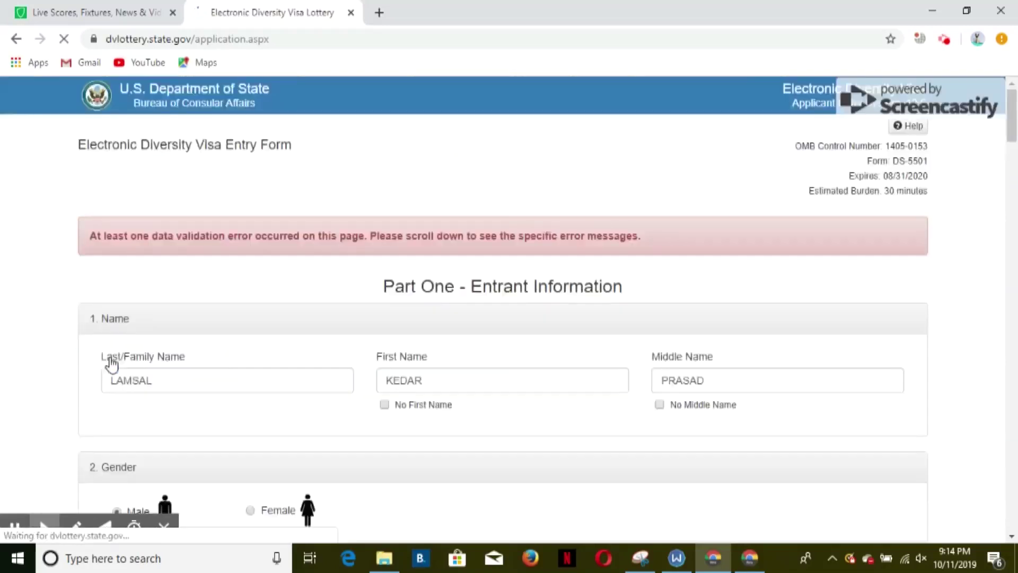
- Fill the mailing district/province with 'Province No. 5' and continue to the review page
scroll(166, 330, down, 5)
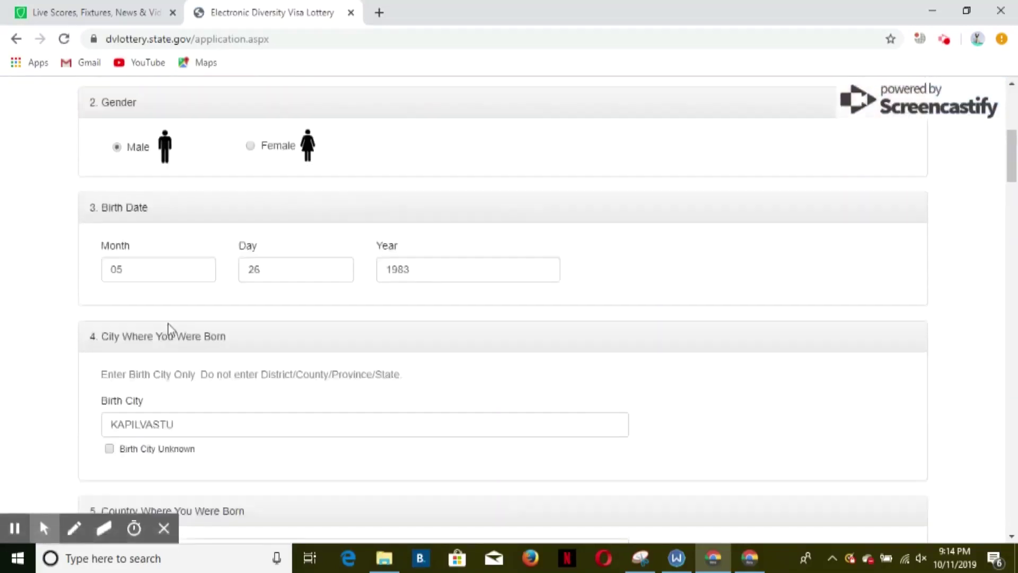
scroll(172, 329, down, 10)
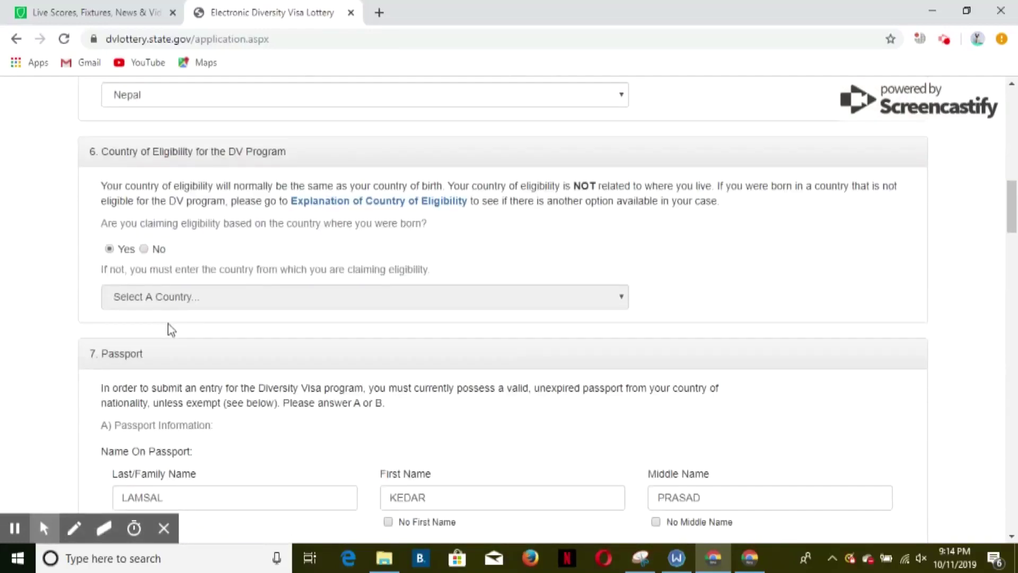
scroll(172, 329, down, 11)
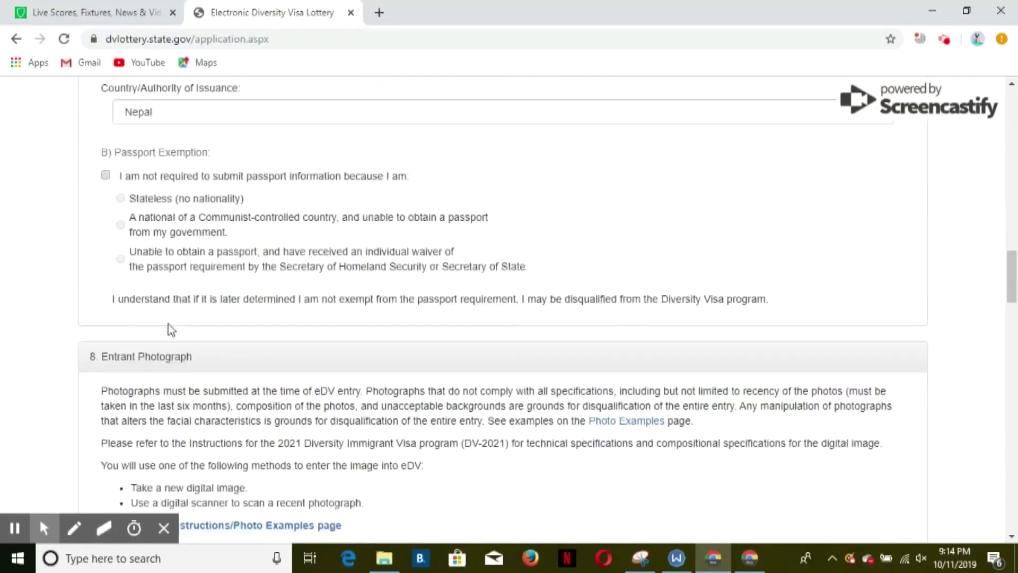
scroll(170, 330, down, 12)
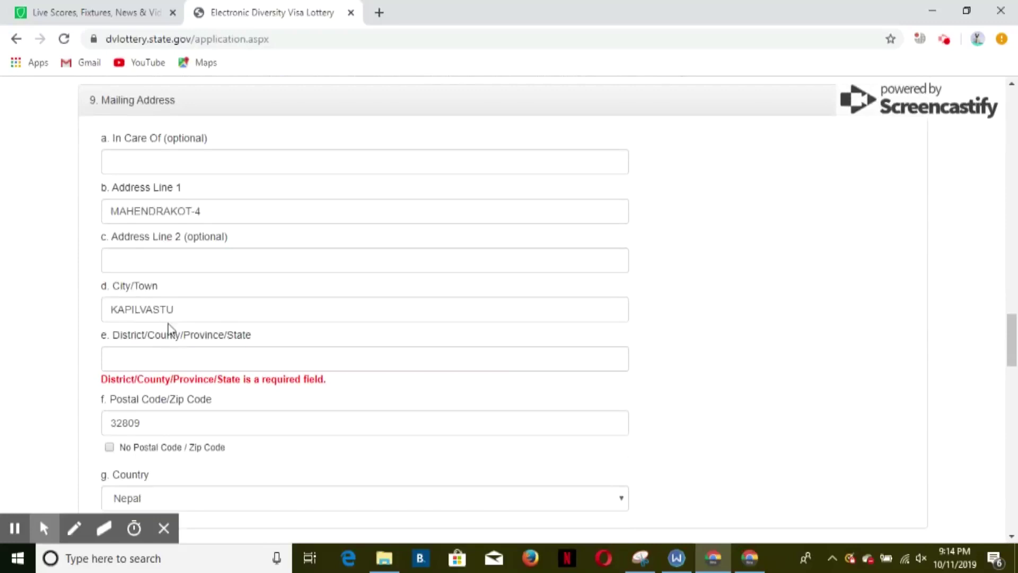
click(168, 355)
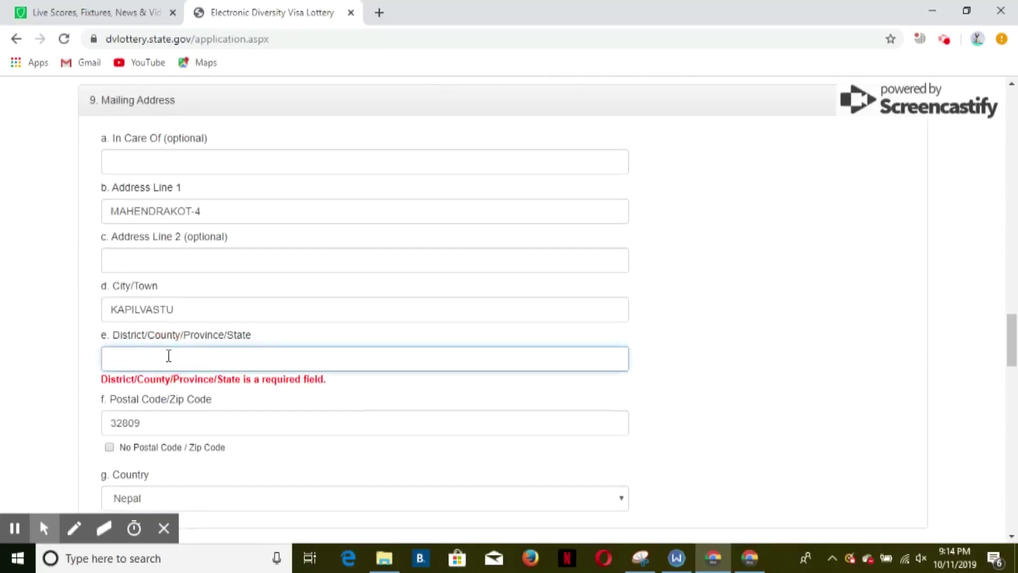
text(Province No. 5)
scroll(168, 356, down, 20)
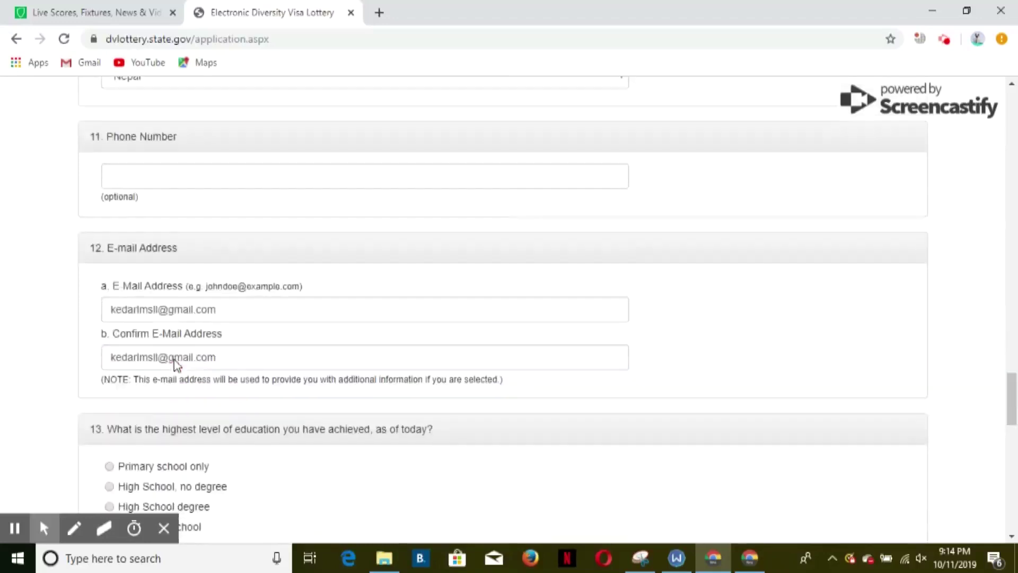
click(116, 292)
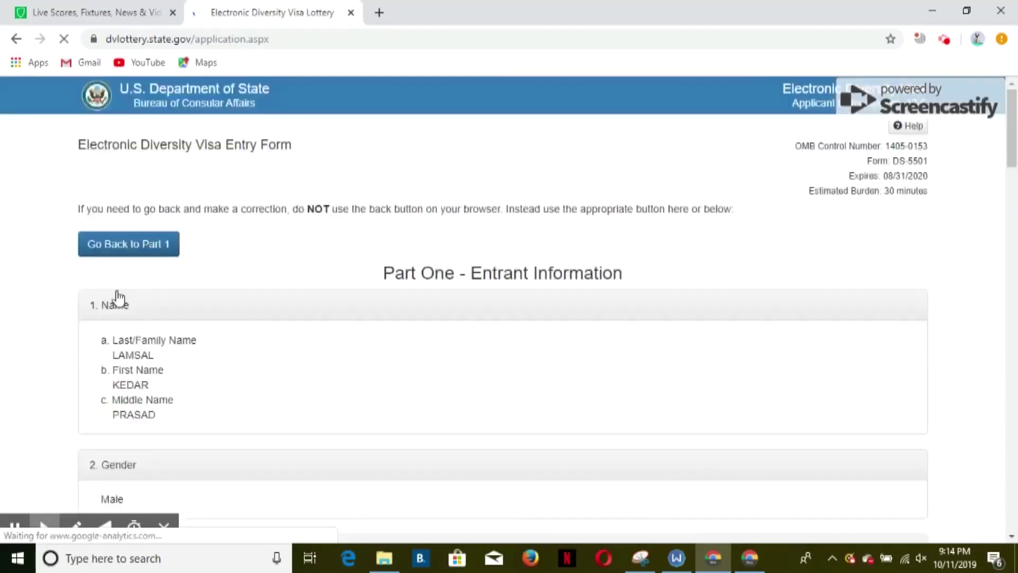
- Check each section of the review page, including 0 children, then submit the DV-2021 entry
scroll(195, 305, up, 3)
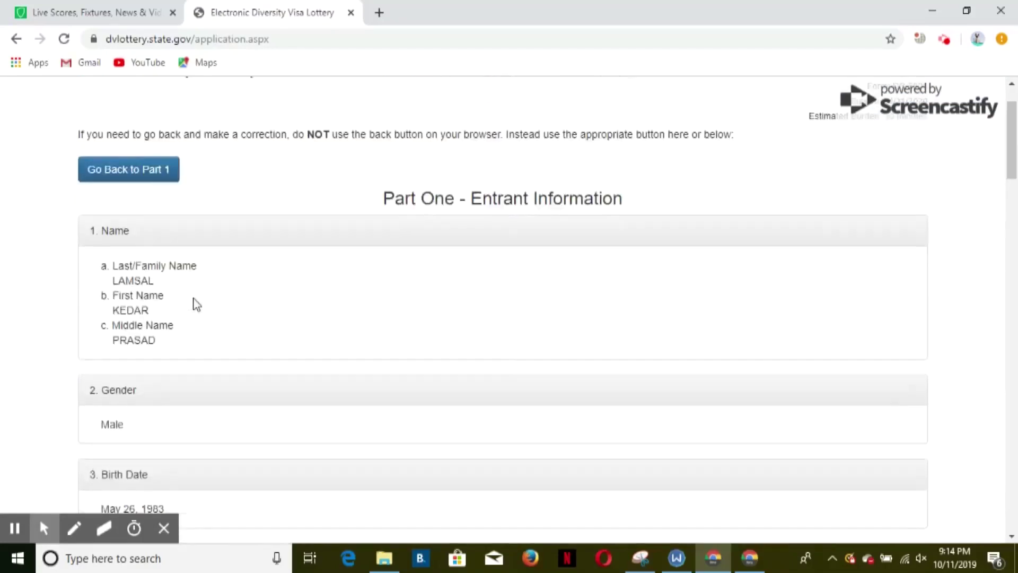
scroll(195, 305, down, 8)
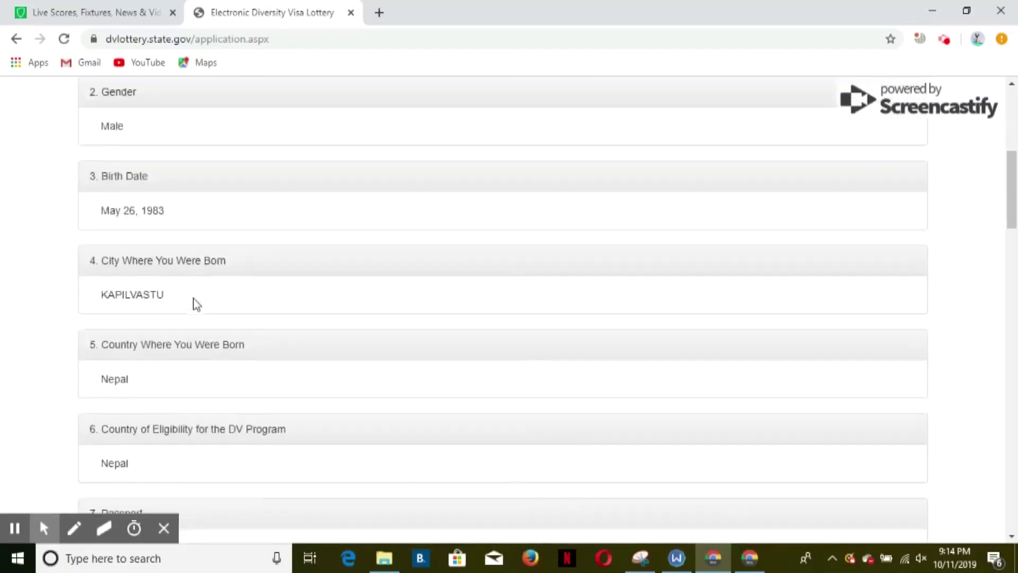
scroll(196, 305, down, 3)
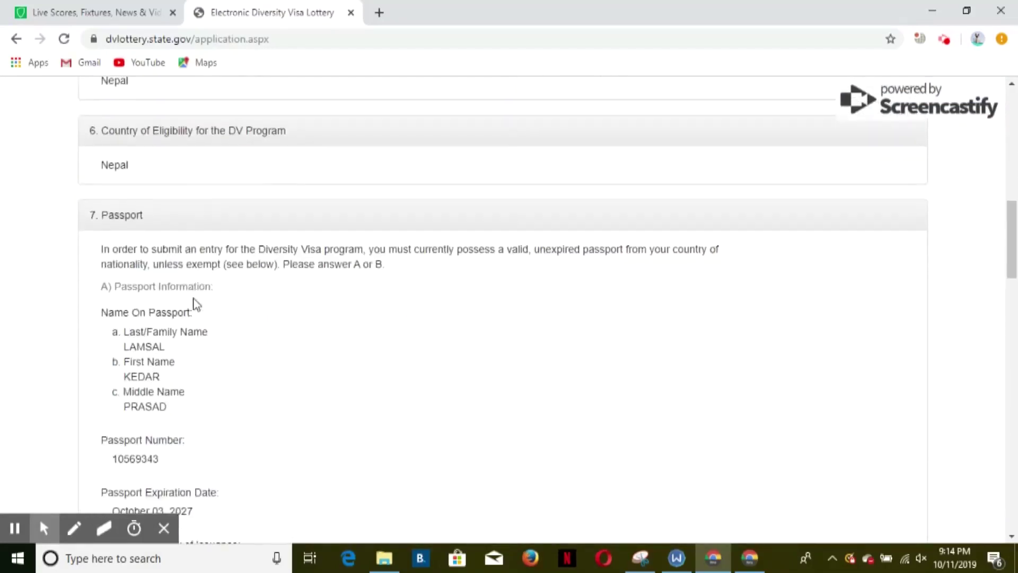
scroll(195, 305, down, 7)
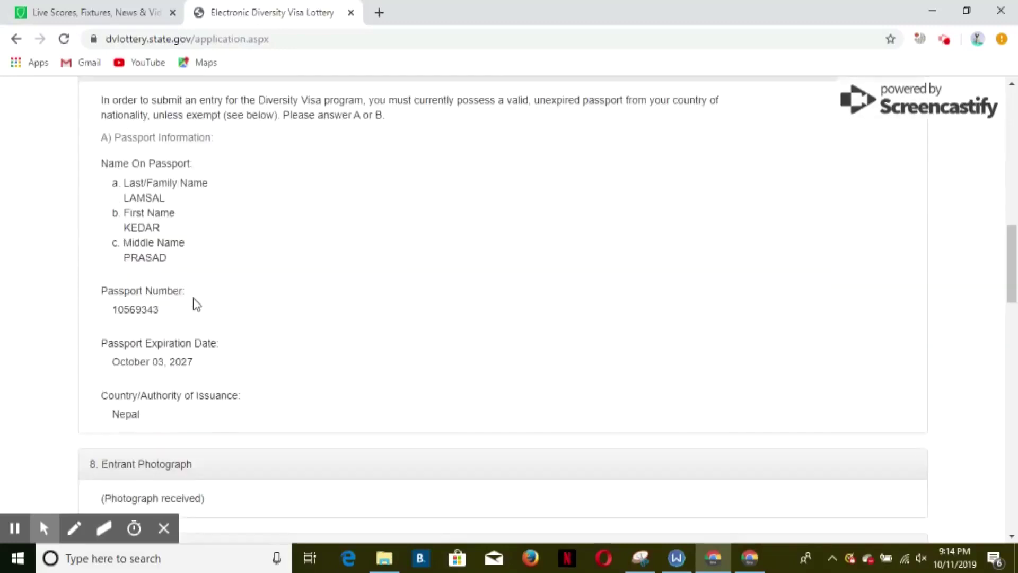
scroll(196, 305, down, 3)
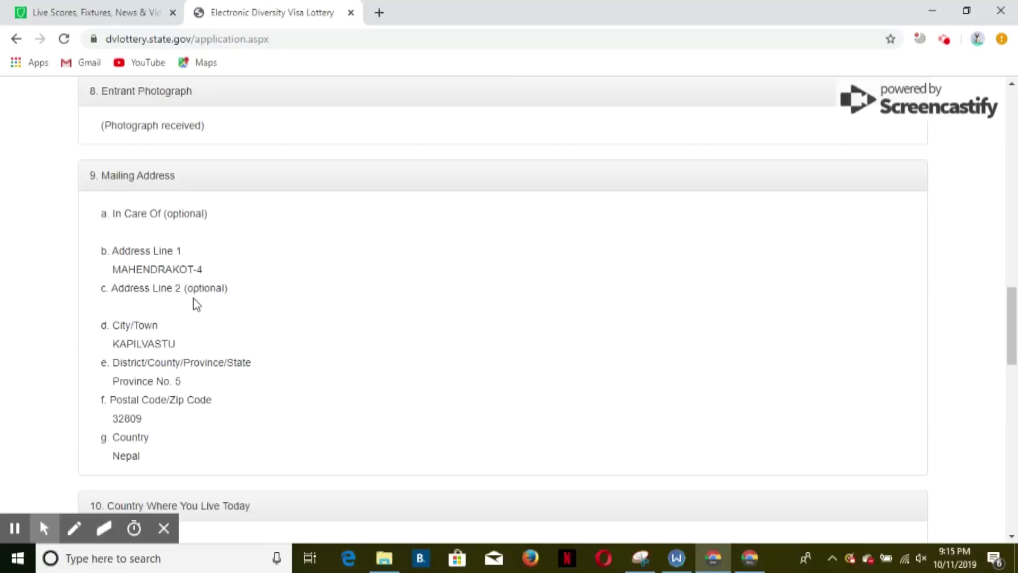
scroll(196, 305, down, 8)
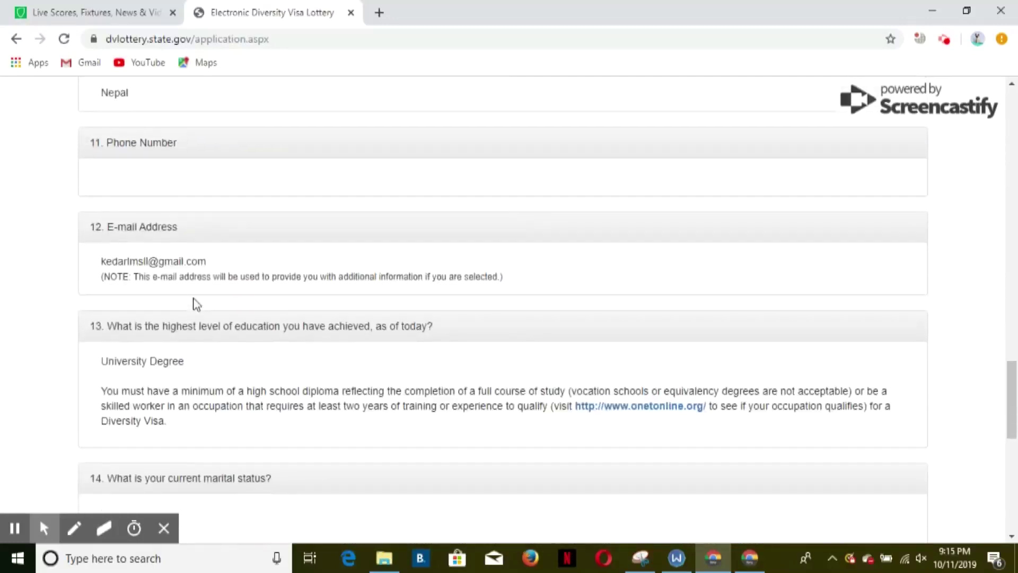
scroll(196, 305, down, 3)
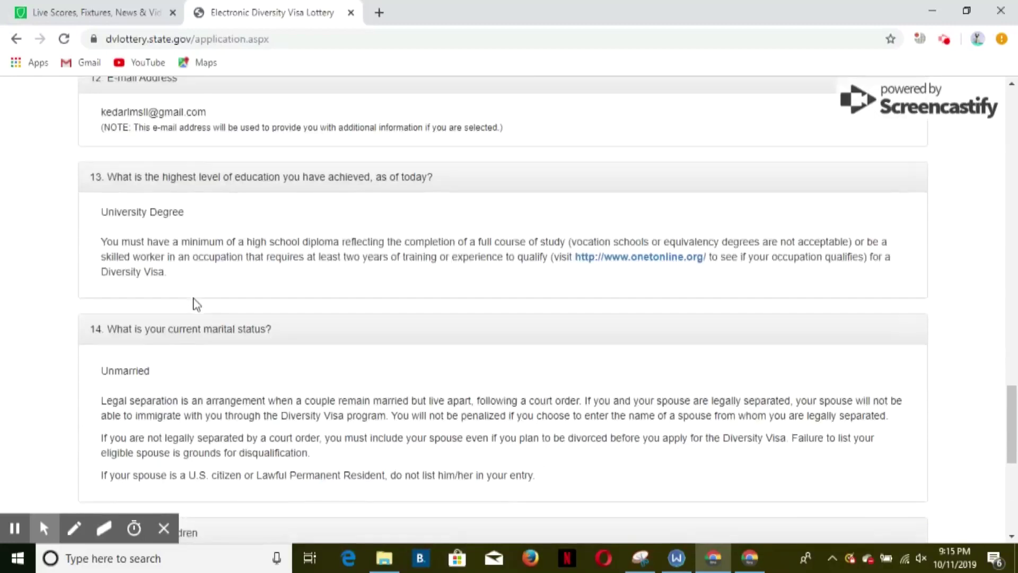
scroll(194, 298, down, 3)
scroll(195, 298, down, 4)
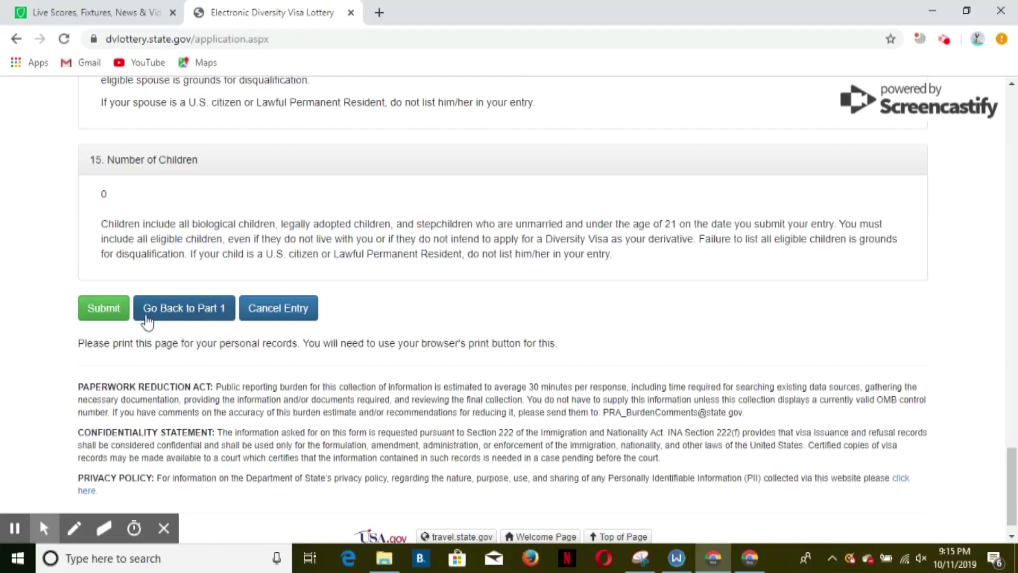
click(115, 313)
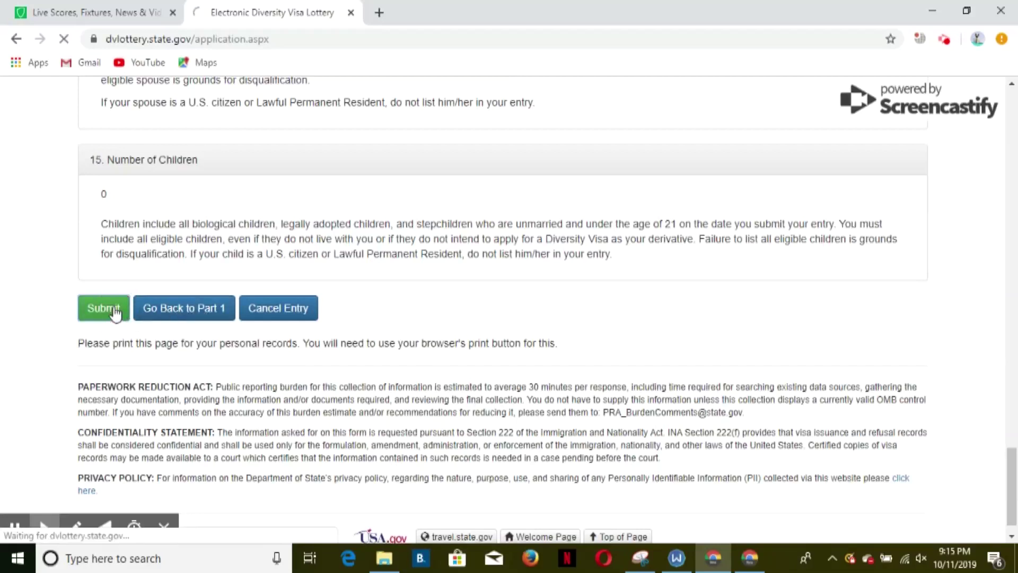
- Print the Entry Received confirmation page using Microsoft Print to PDF
scroll(525, 351, down, 1)
scroll(526, 351, up, 1)
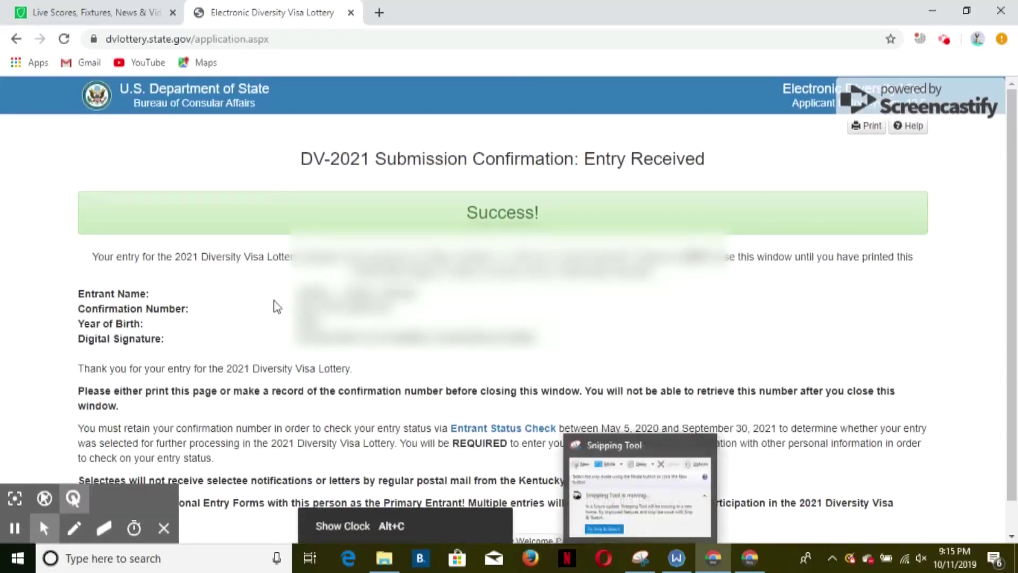
click(872, 127)
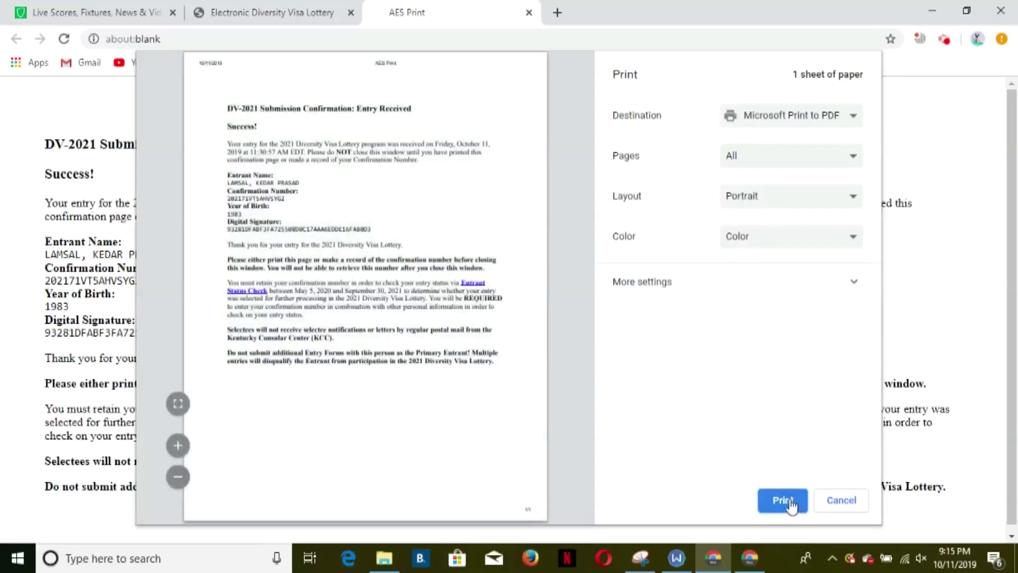
click(783, 500)
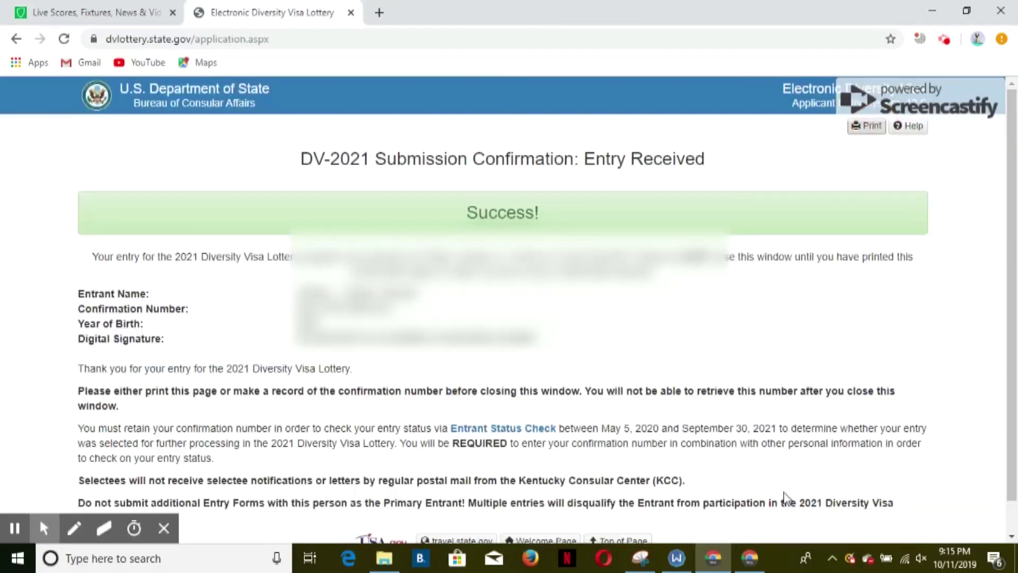
- Save the confirmation PDF to the Desktop under the entrant's name
click(464, 391)
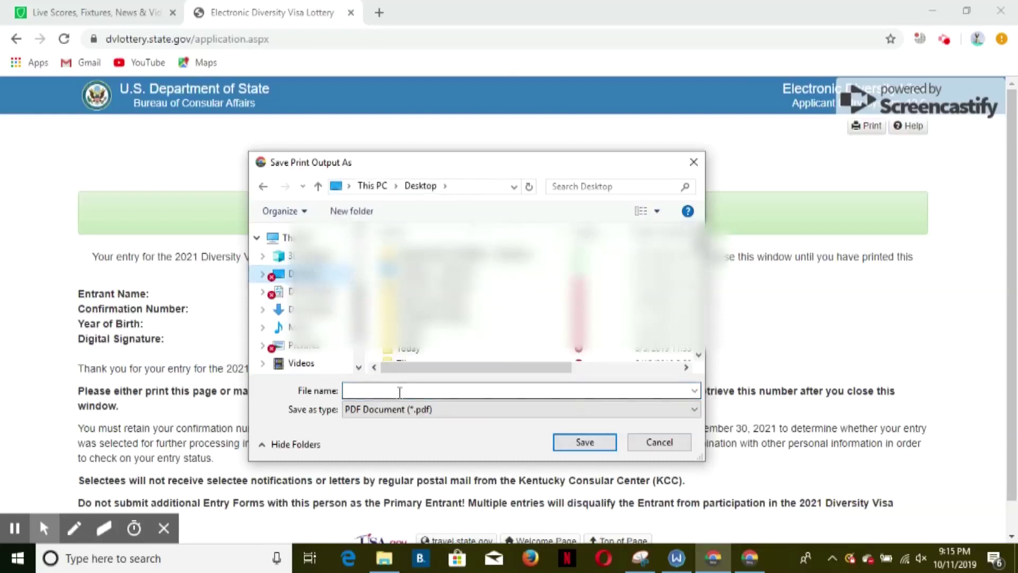
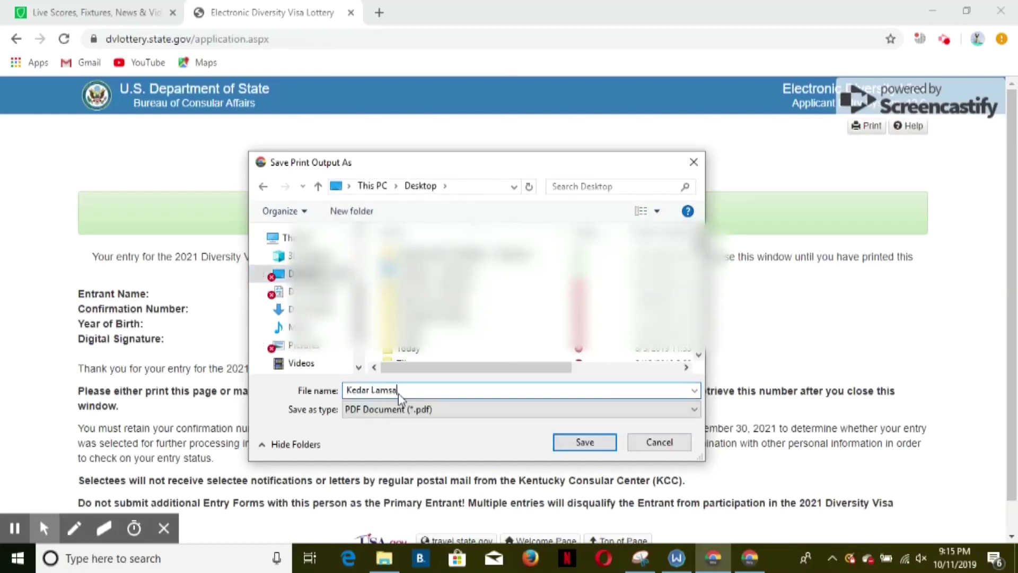
click(584, 443)
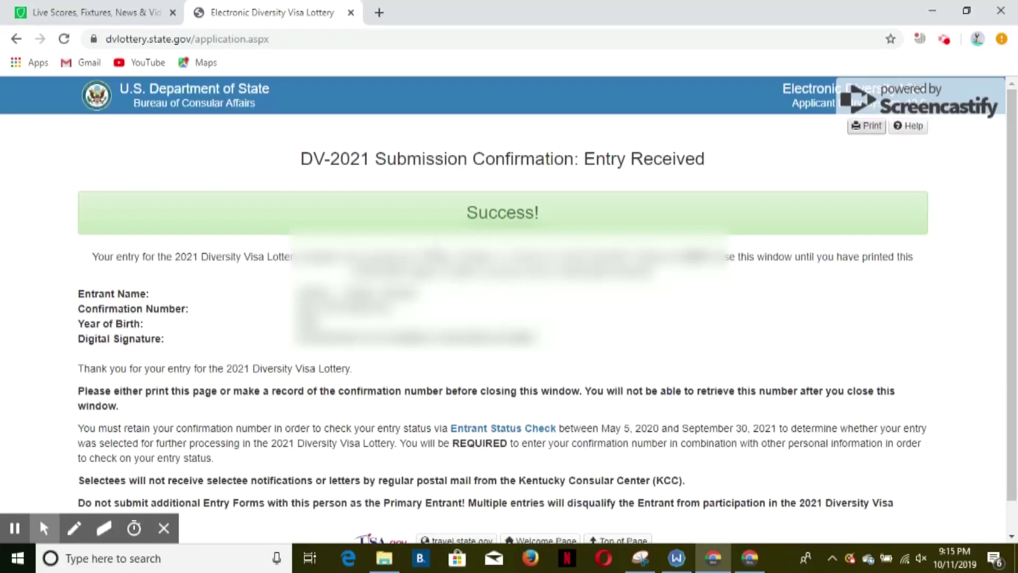
- Bring Snipping Tool forward and start a new capture of the DV-2021 Entry Received page
mouse_move(643, 558)
click(645, 467)
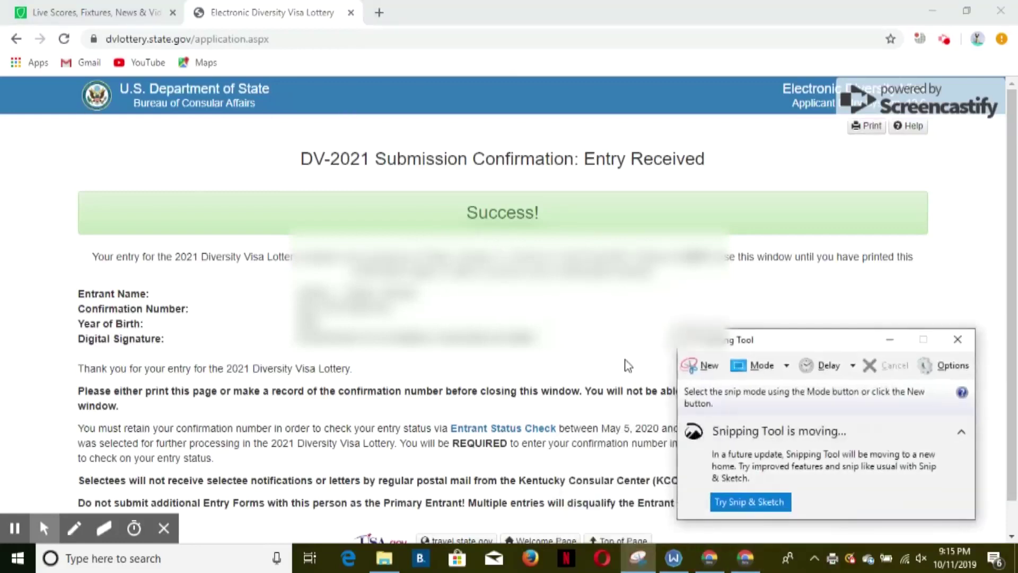
click(702, 366)
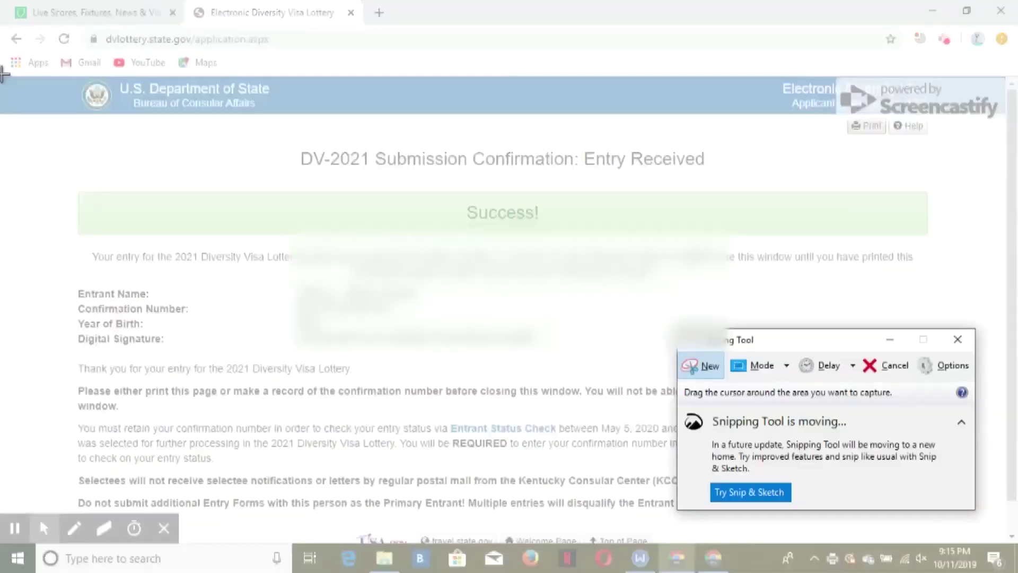